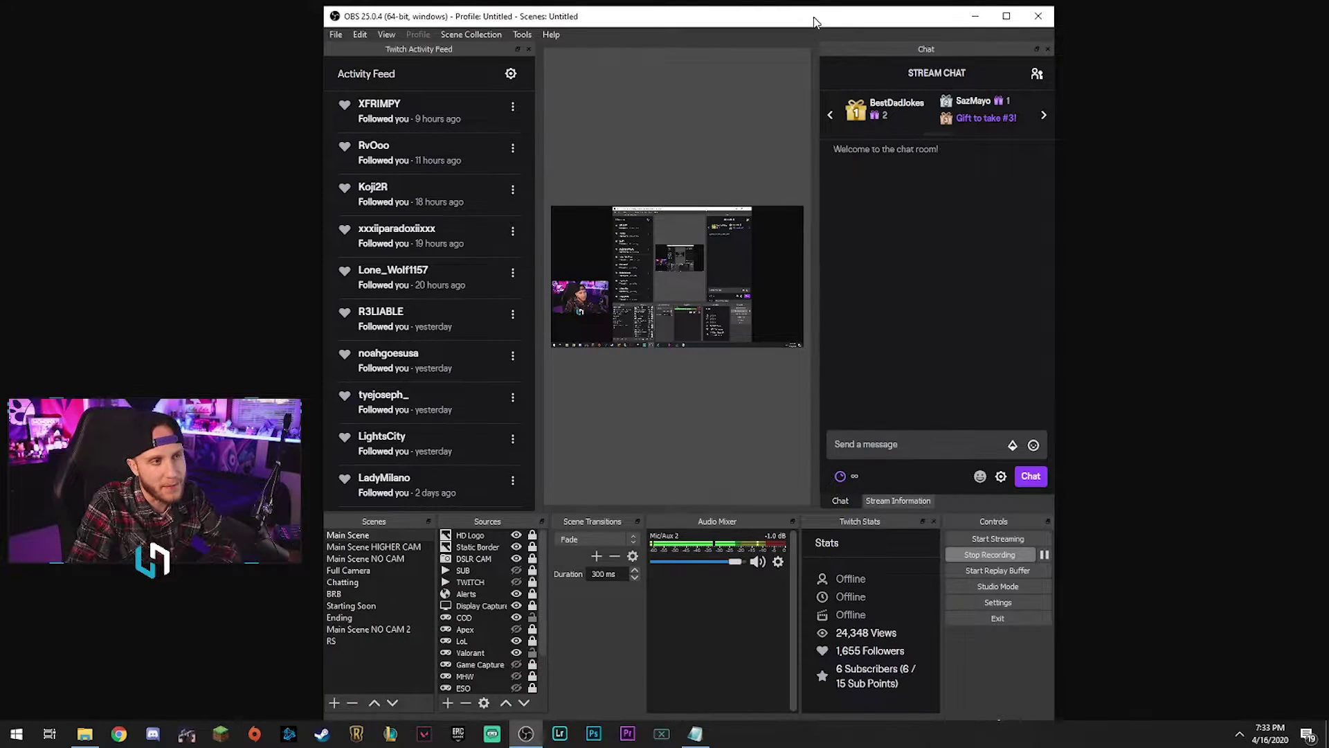
- Reposition the OBS window and stack the Stream Information dock with Chat as tabs
drag(814, 21, 807, 20)
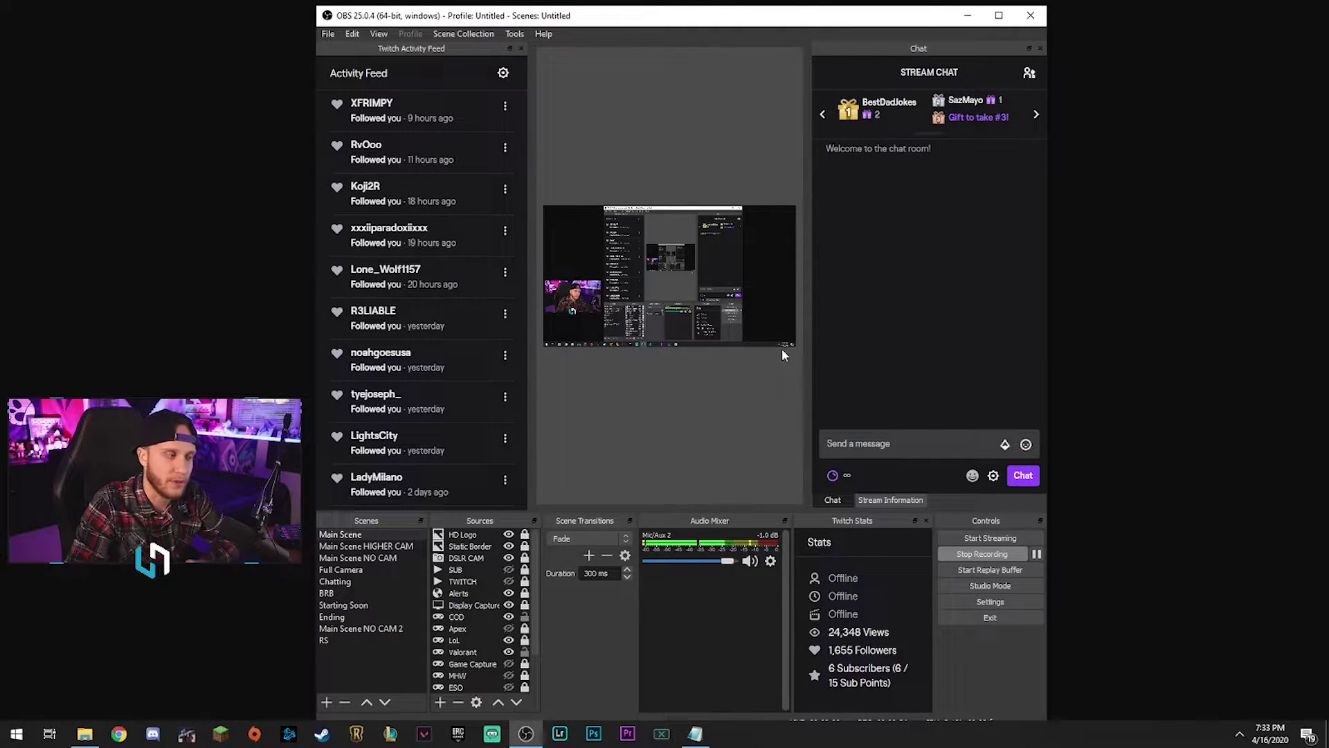
mouse_move(669, 26)
mouse_down()
mouse_move(694, 47)
mouse_move(662, 22)
mouse_up()
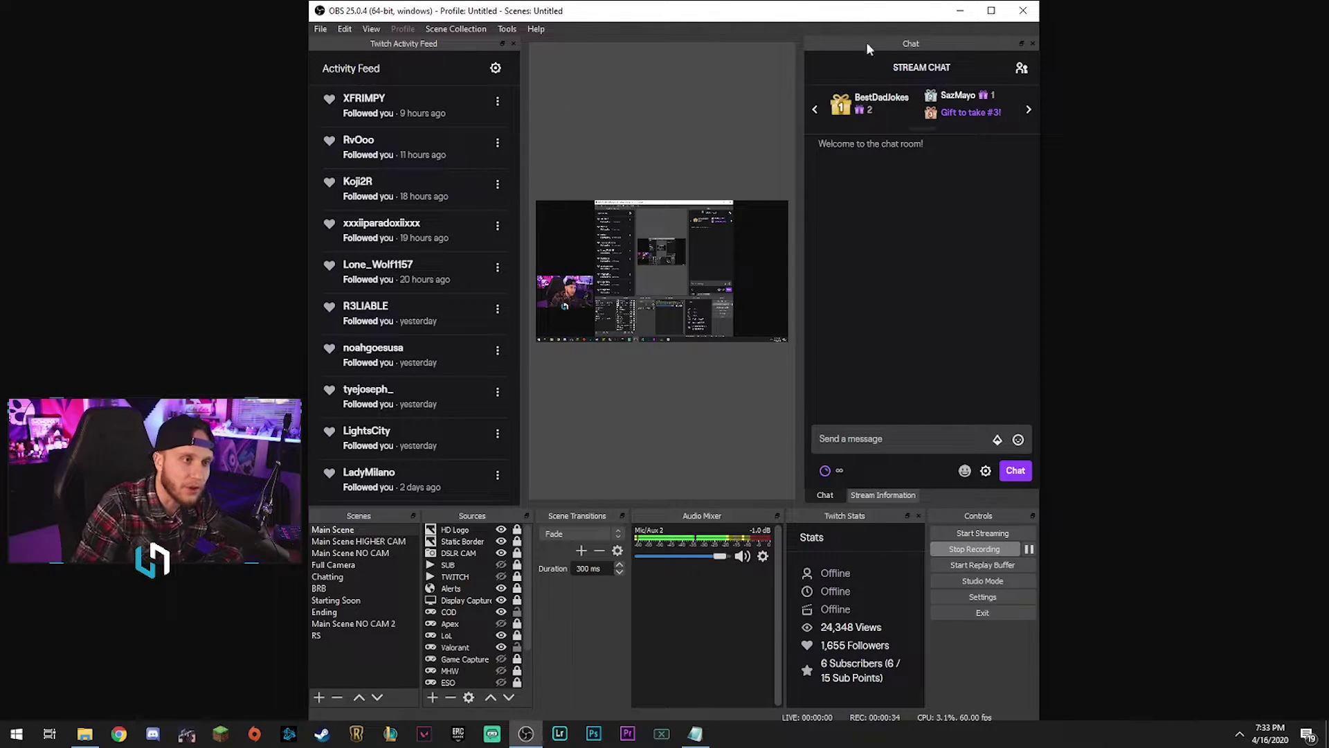
drag(861, 39, 852, 54)
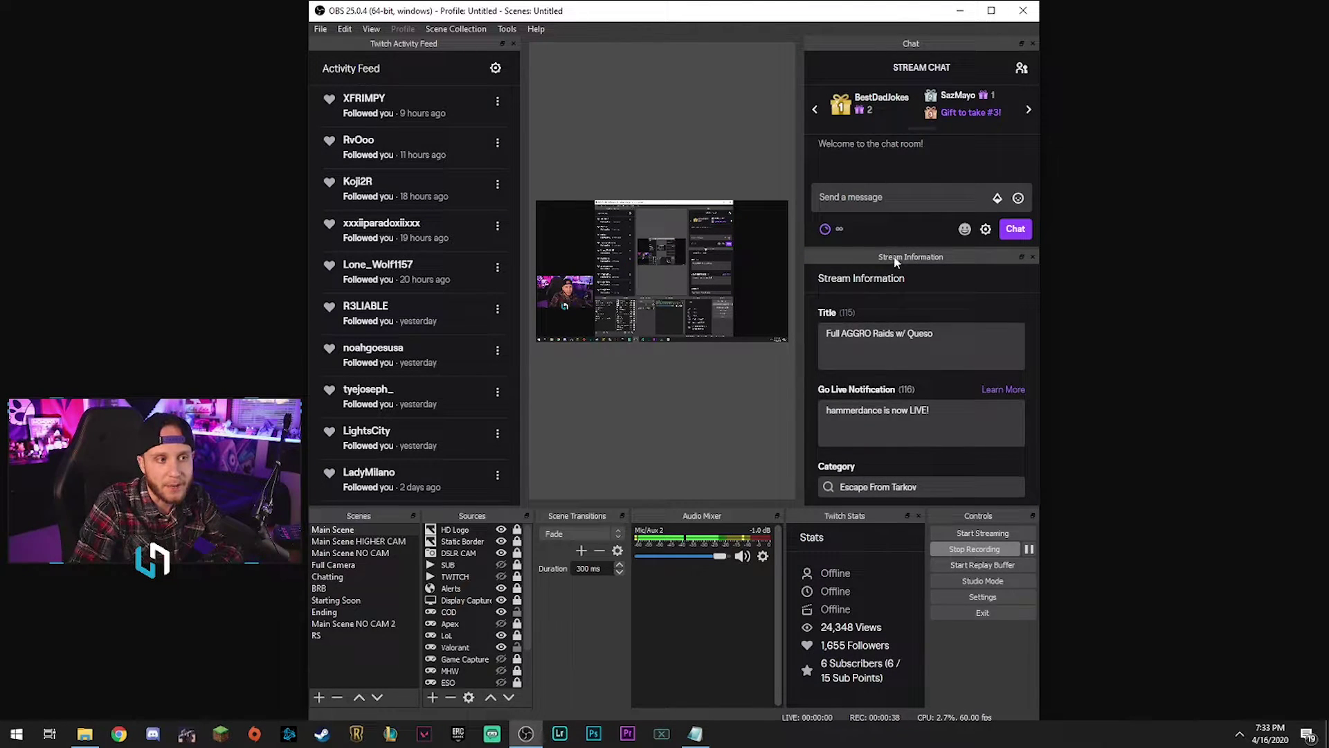
scroll(929, 352, down, 5)
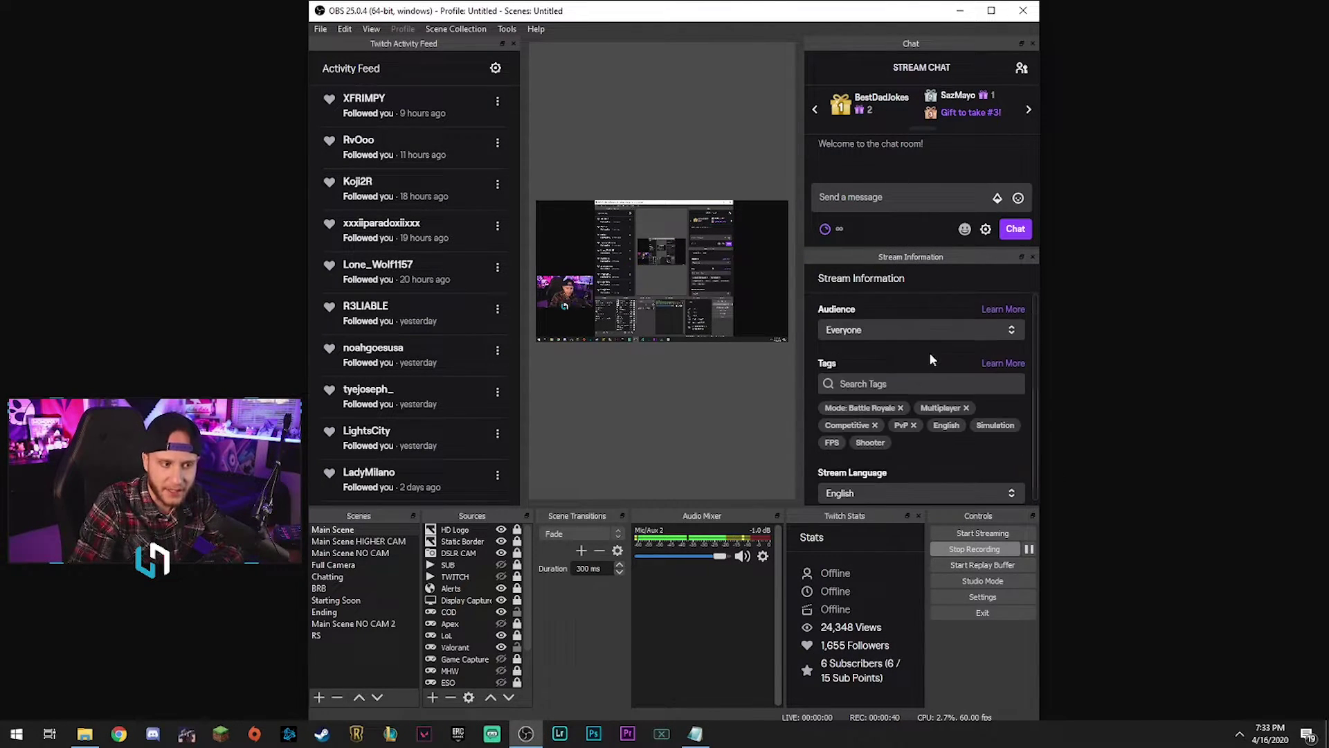
scroll(903, 388, up, 5)
drag(904, 257, 918, 111)
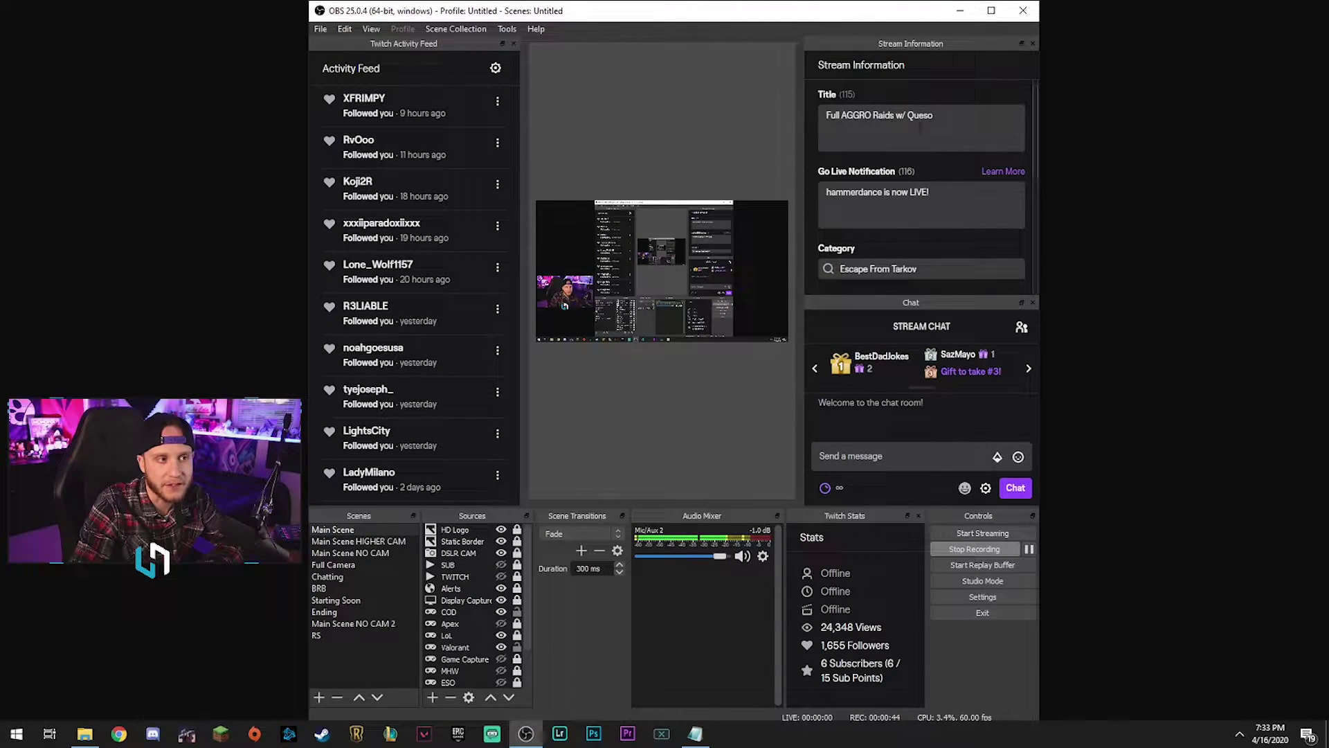
drag(912, 305, 918, 76)
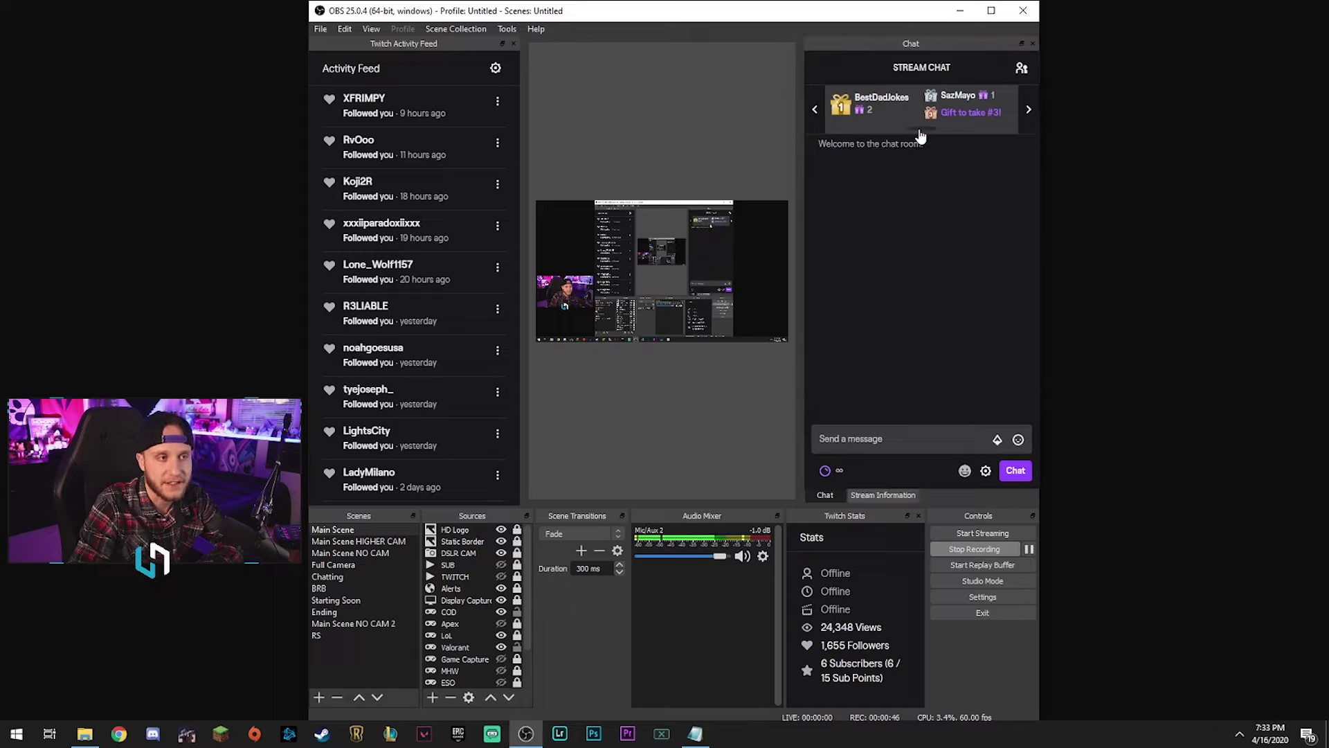
click(882, 494)
click(827, 494)
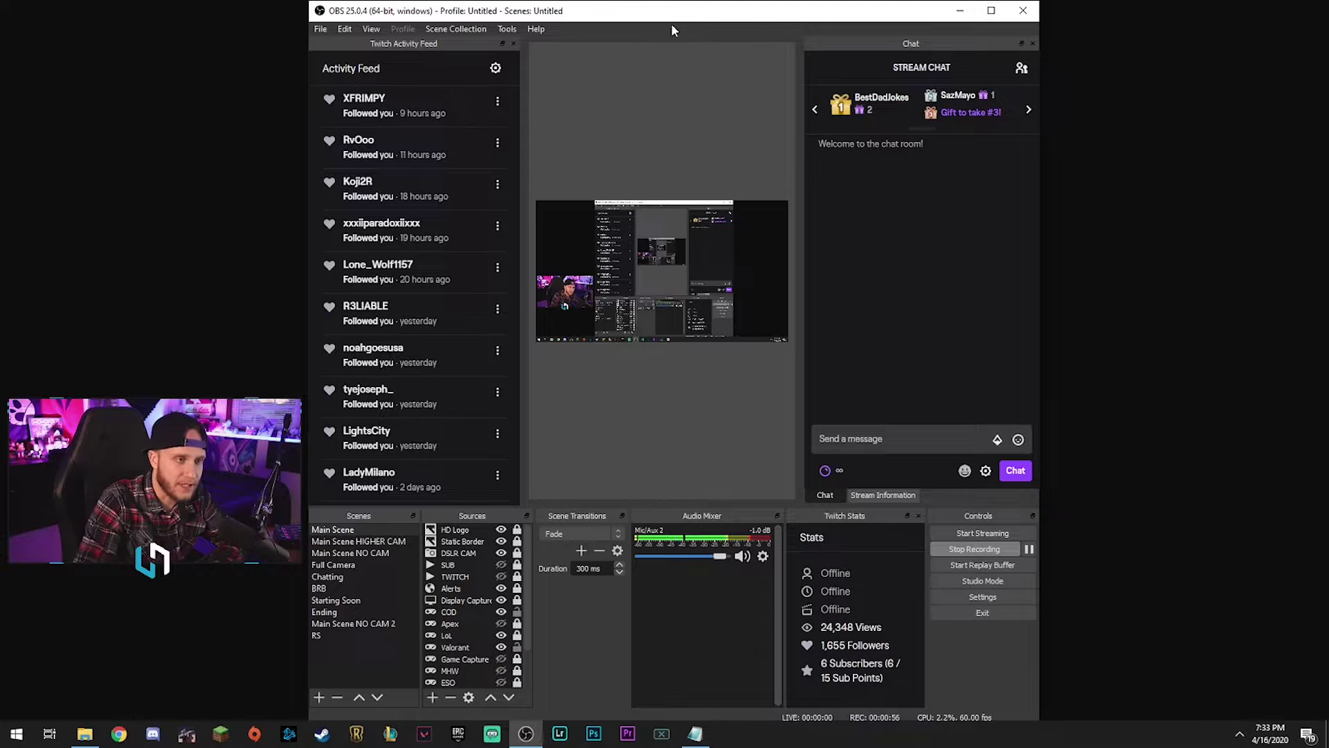
- Close the Twitch Activity Feed, Chat and Stream Information docks
click(512, 43)
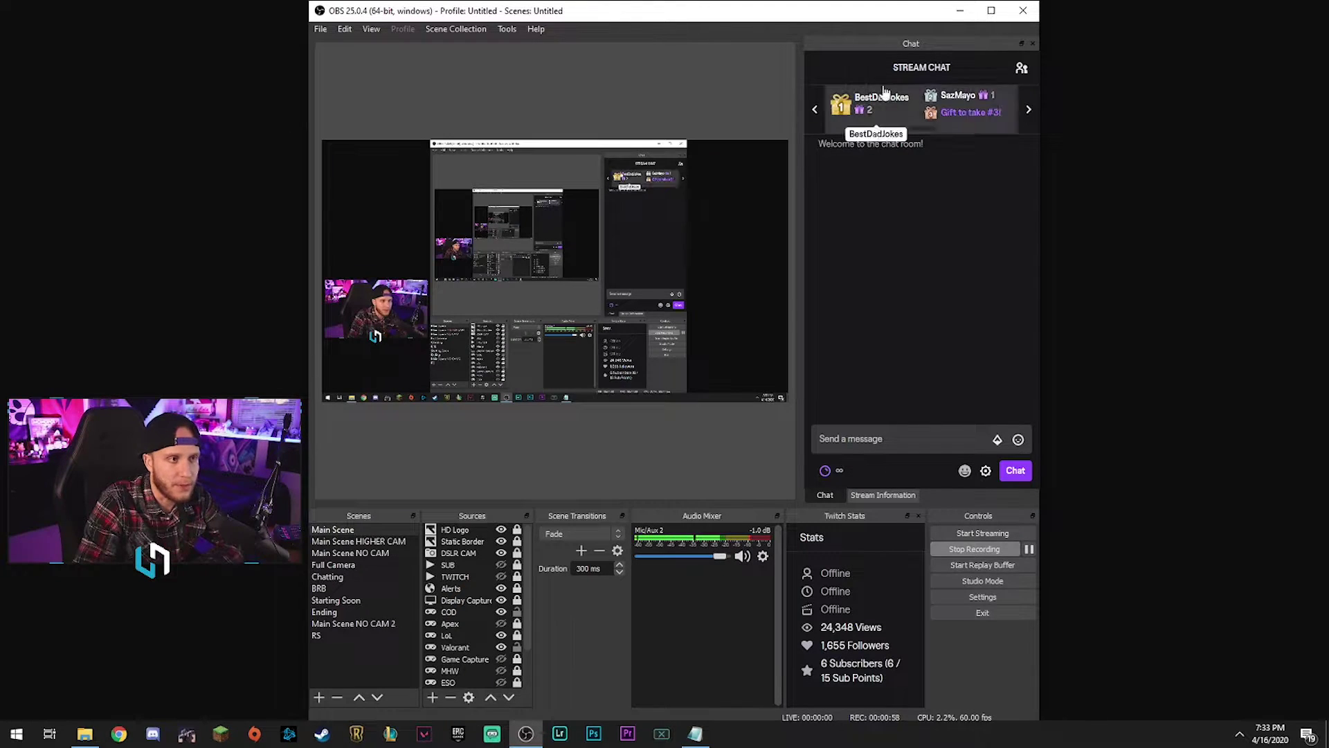
click(1034, 43)
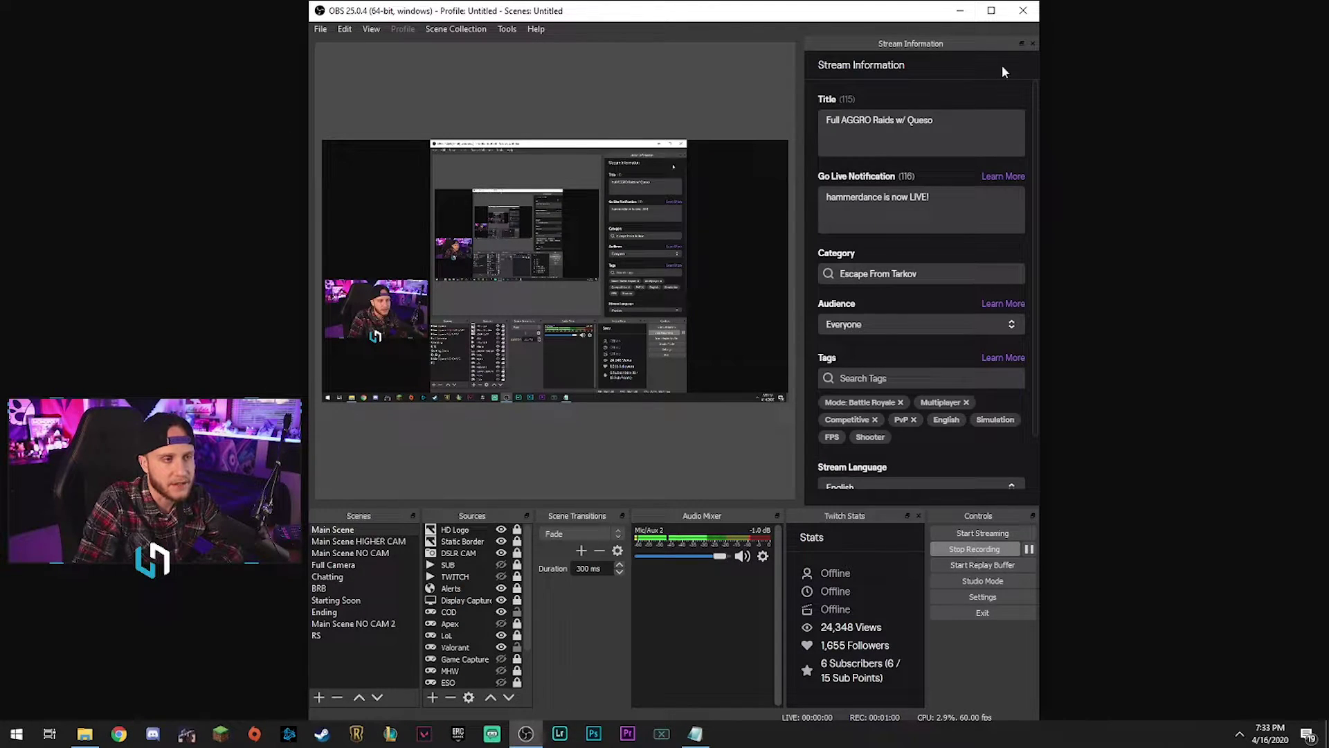
click(1033, 41)
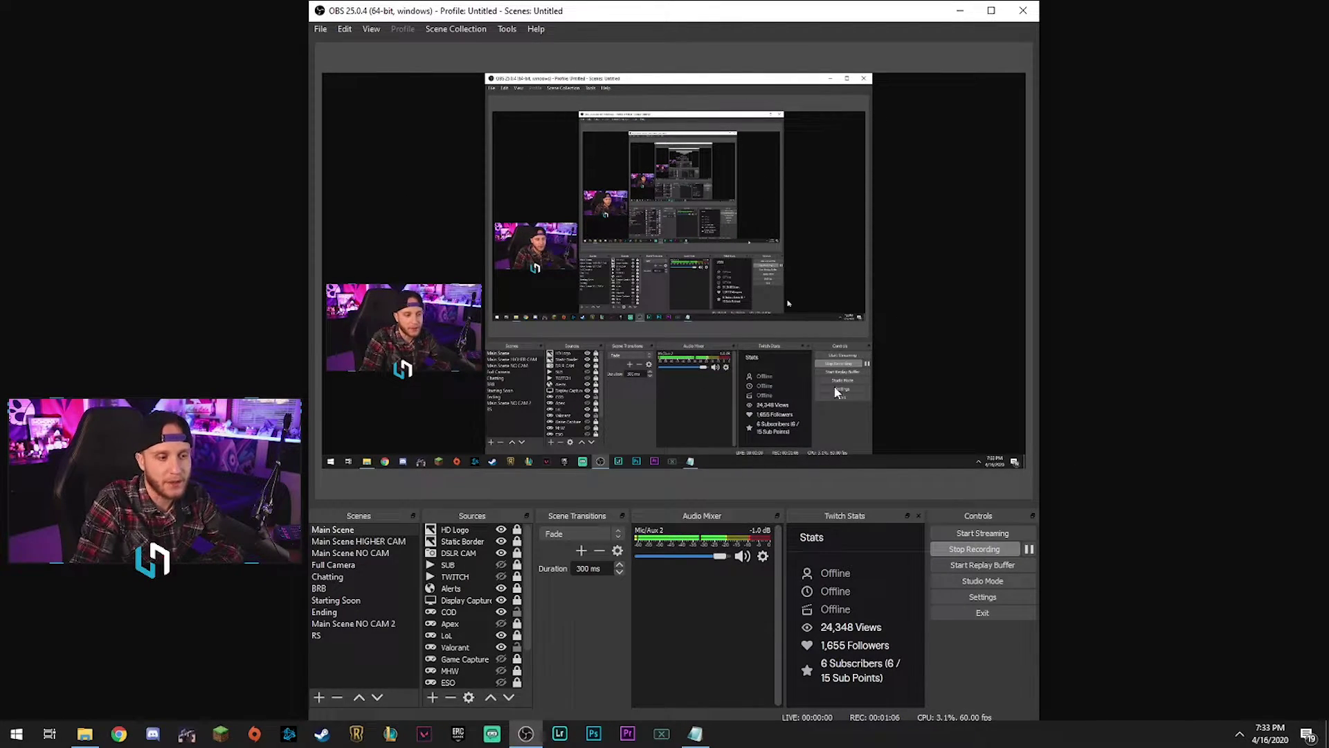
- Re-enable the Twitch Activity Feed and Chat docks from View > Docks
click(371, 29)
mouse_move(388, 67)
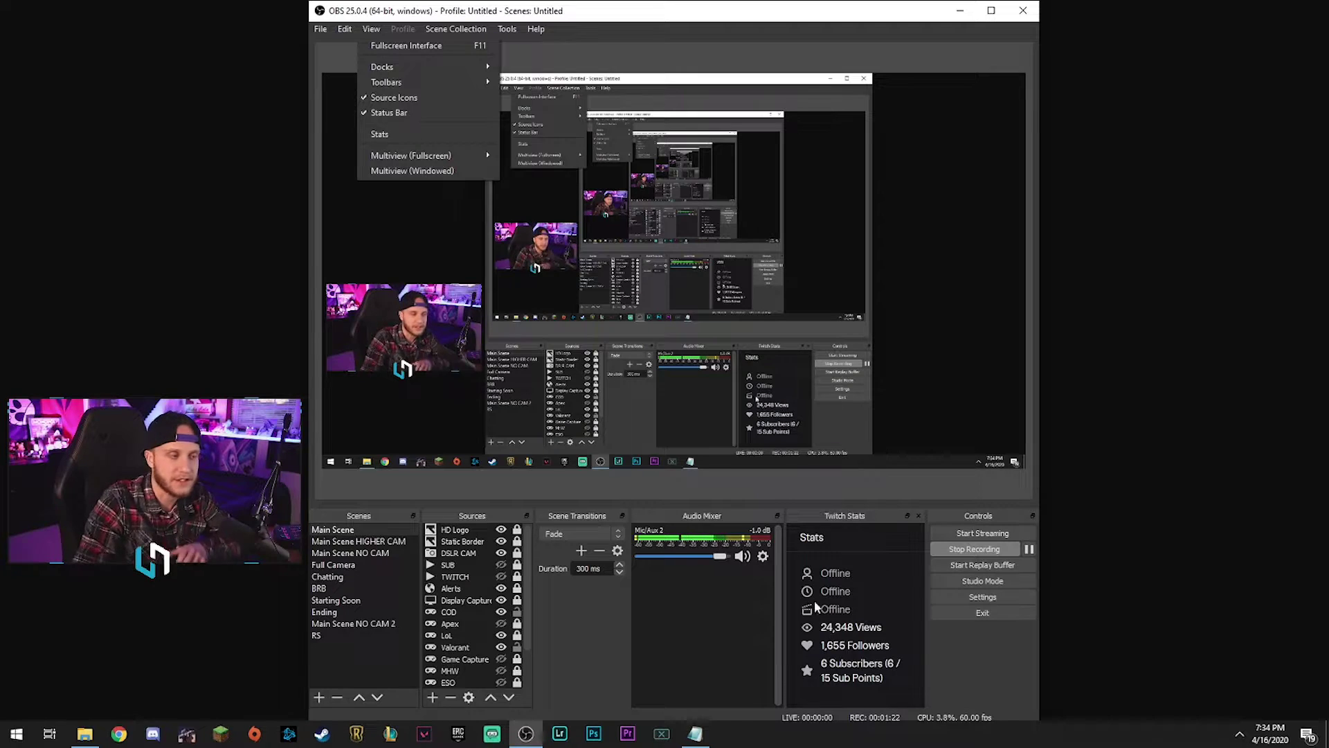
mouse_move(471, 66)
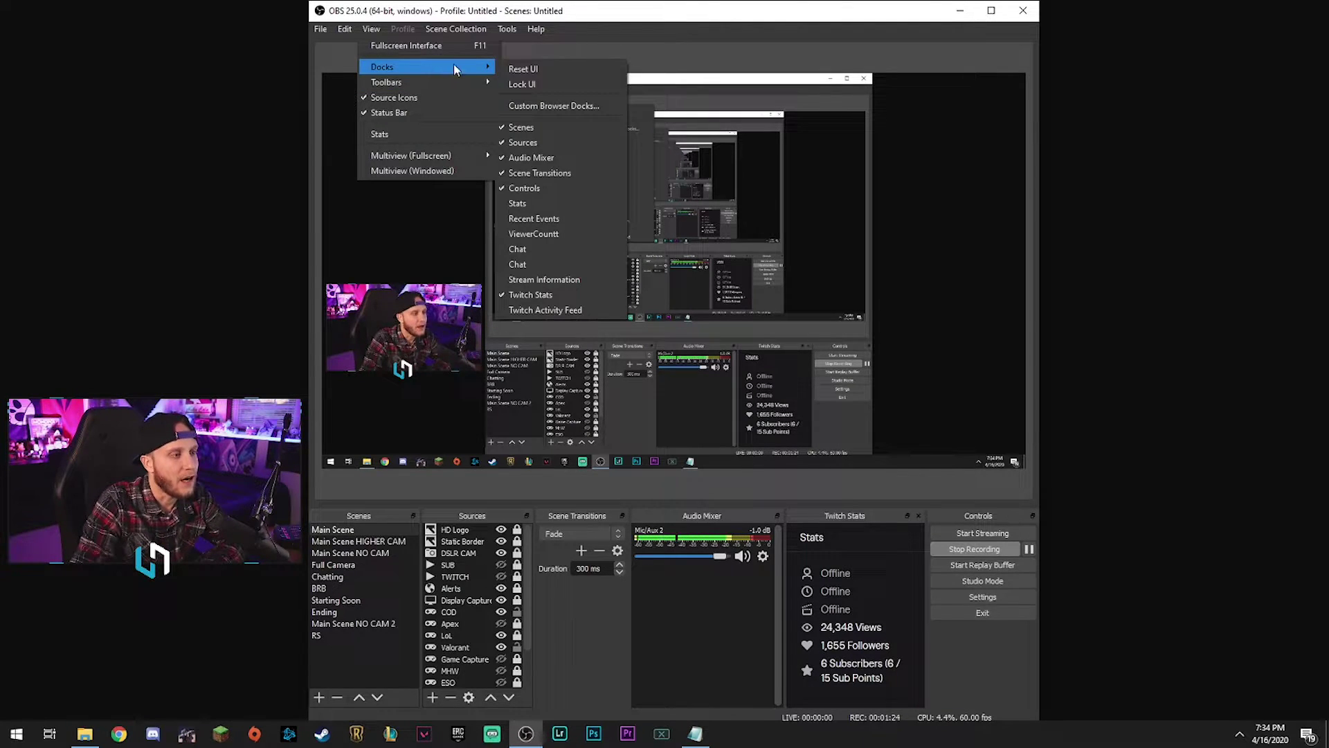
click(549, 308)
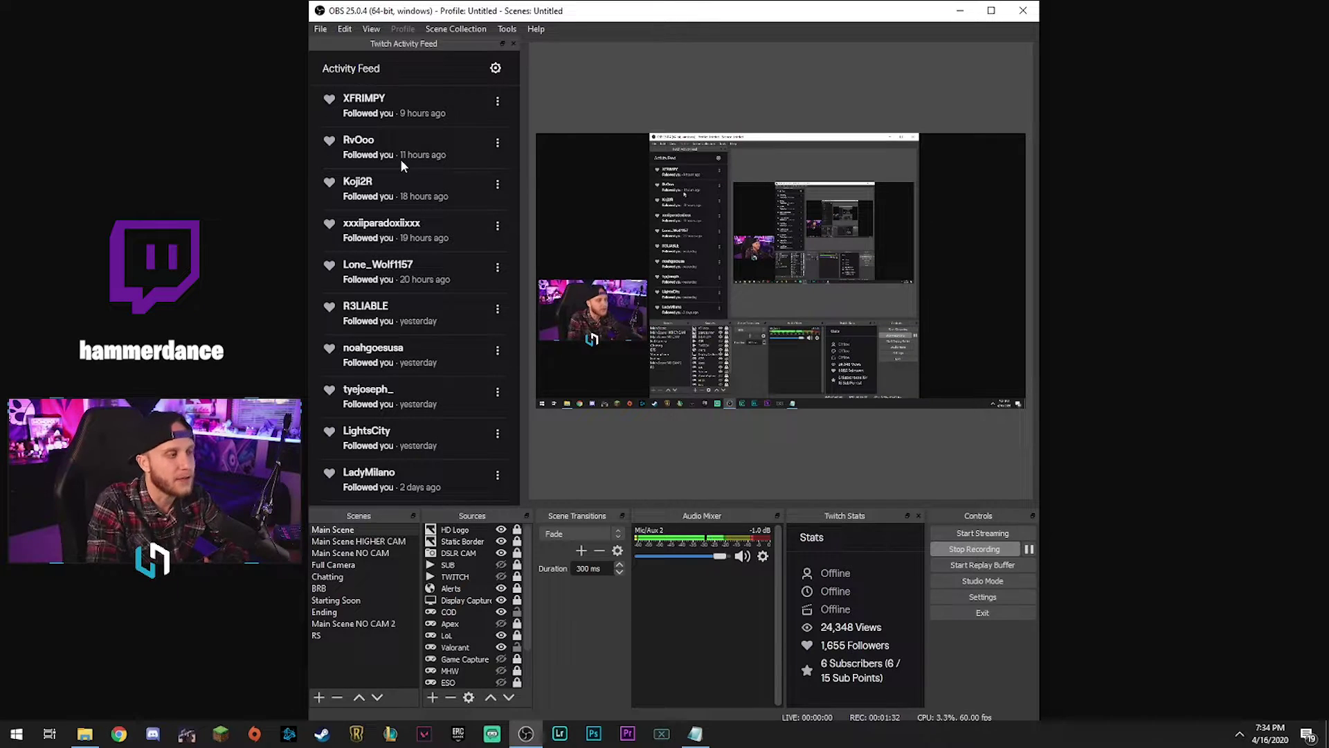
click(371, 29)
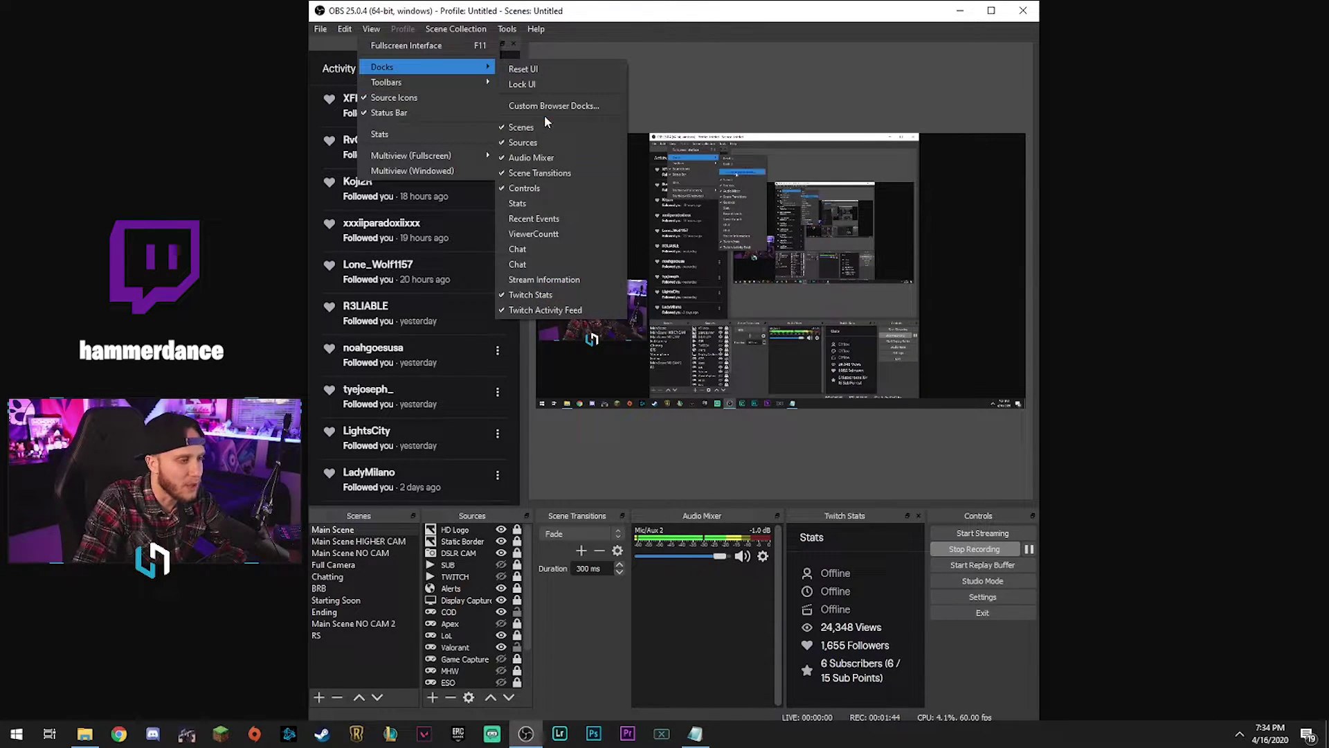
click(536, 260)
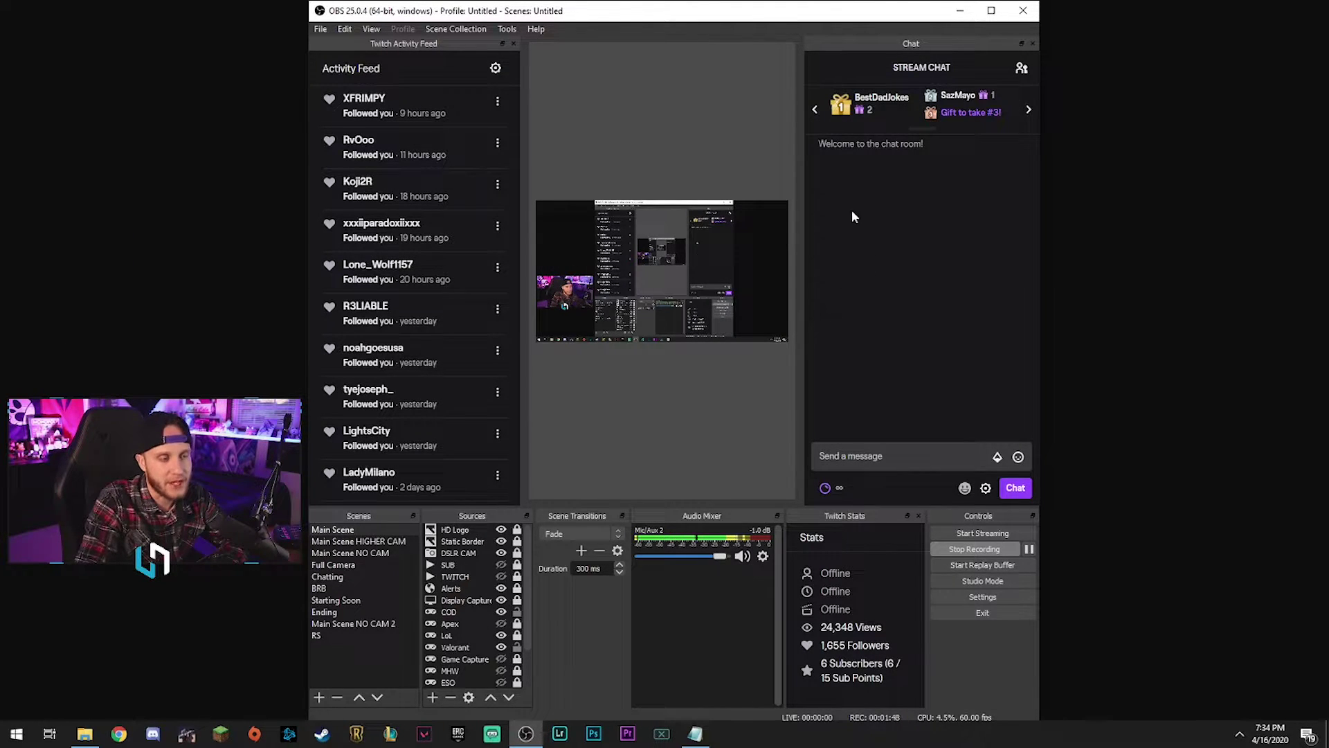
mouse_move(735, 18)
mouse_down()
mouse_move(672, 17)
mouse_move(747, 19)
mouse_up()
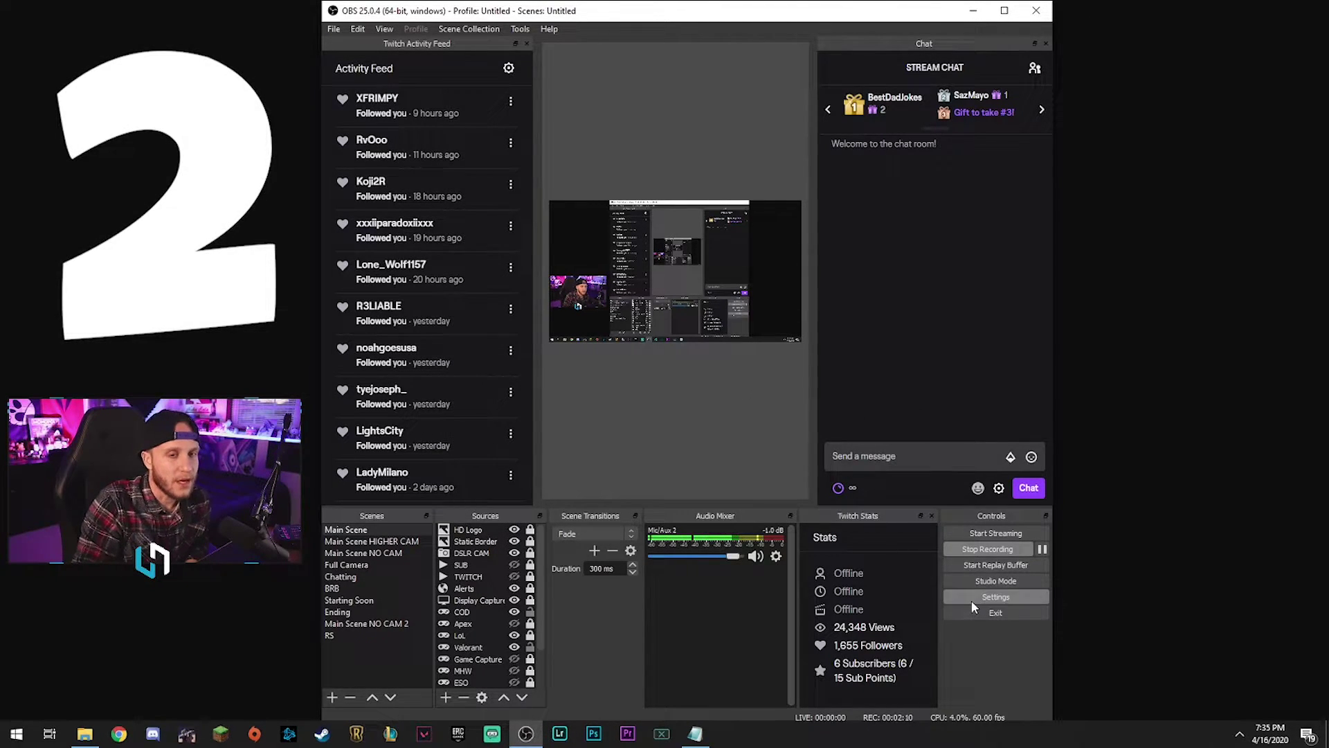
- Check the Output settings and keep Enable Replay Buffer switched on at 60 seconds
click(972, 599)
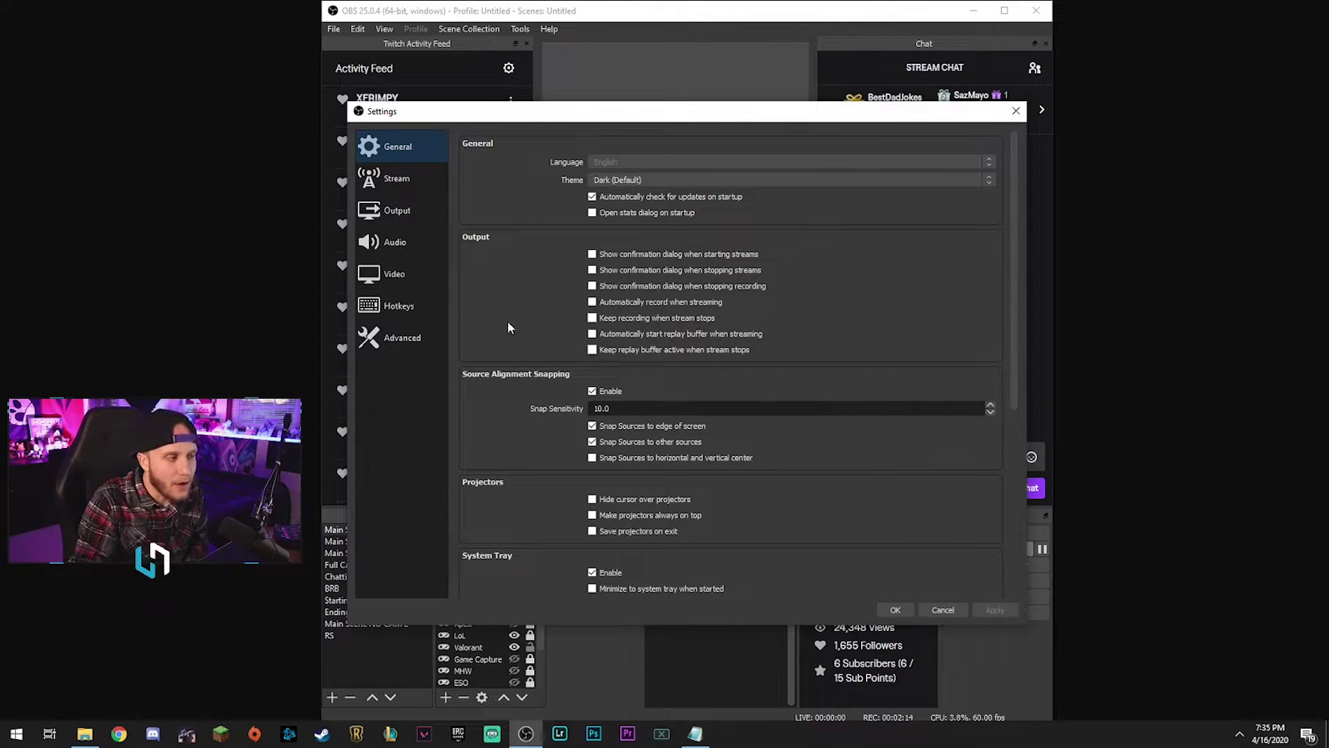
click(392, 274)
click(384, 208)
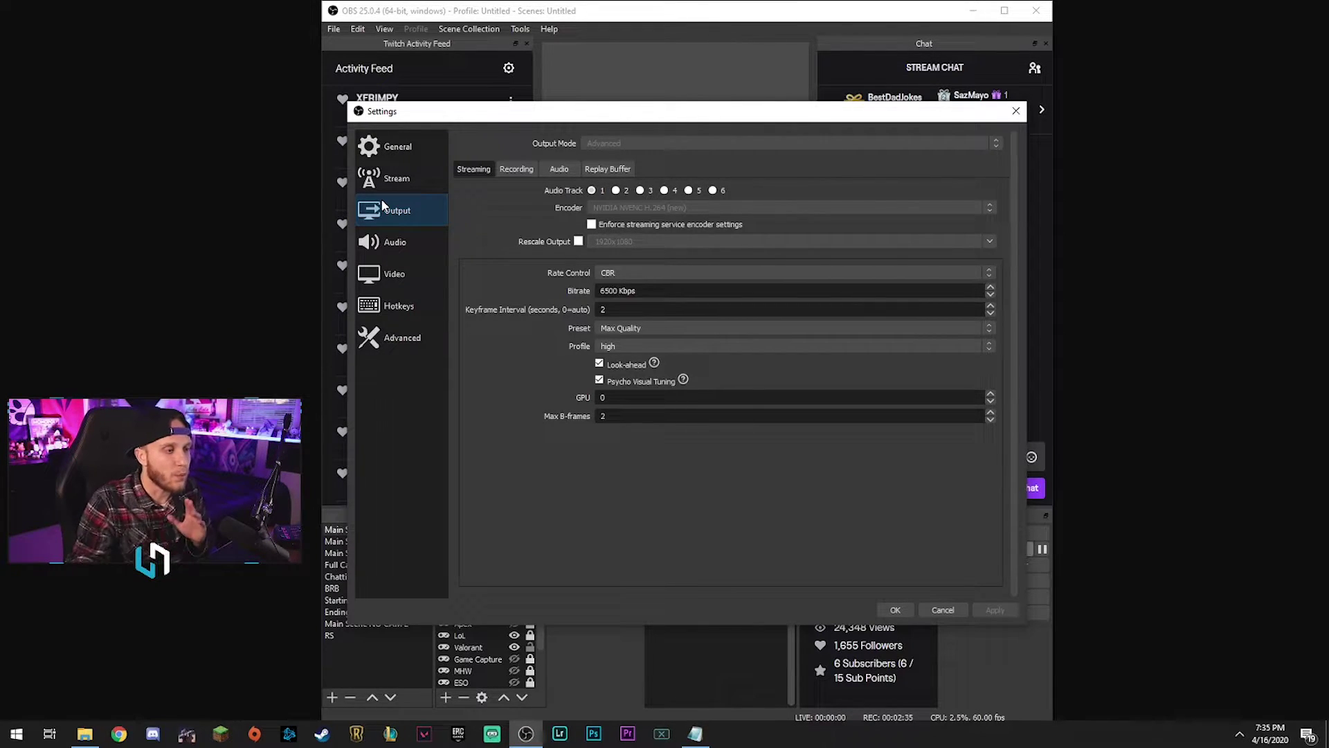
drag(462, 114, 650, 72)
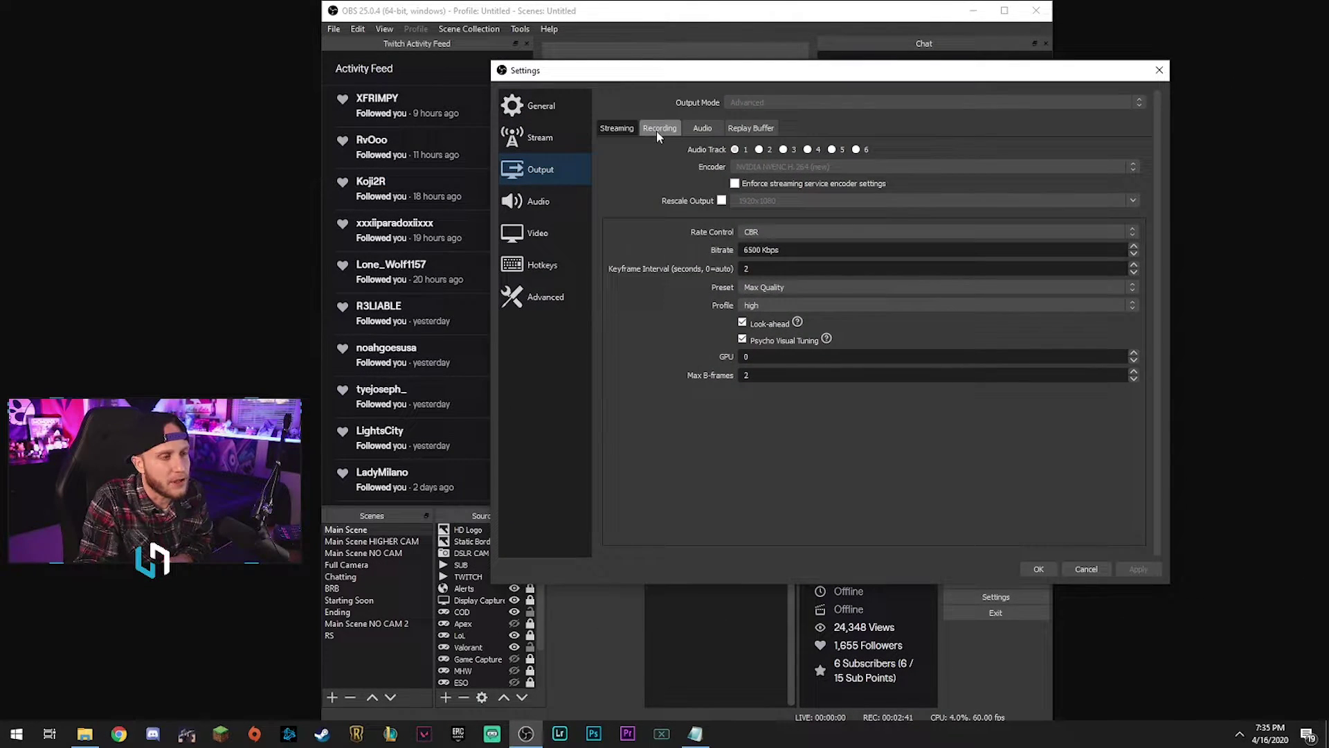
click(736, 130)
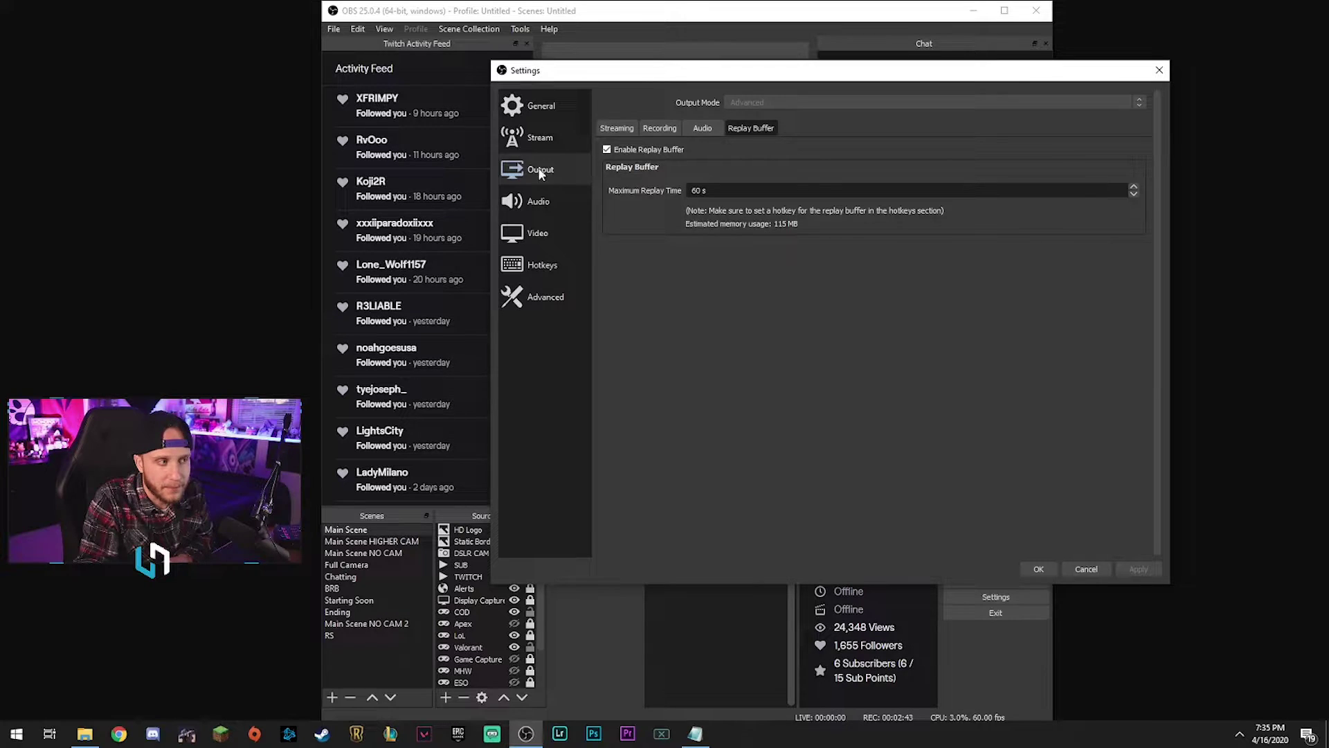
click(649, 148)
click(633, 150)
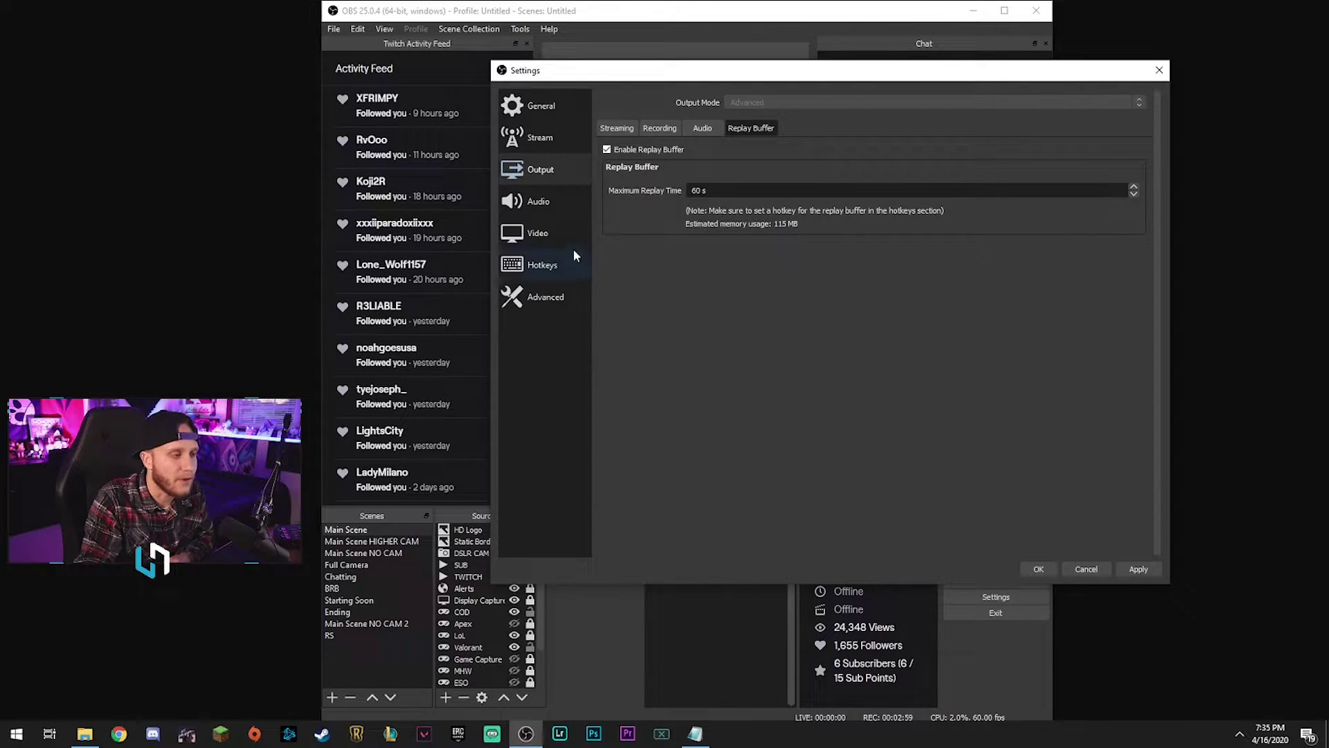
- Review the Hotkeys page and save the settings with OK
click(543, 267)
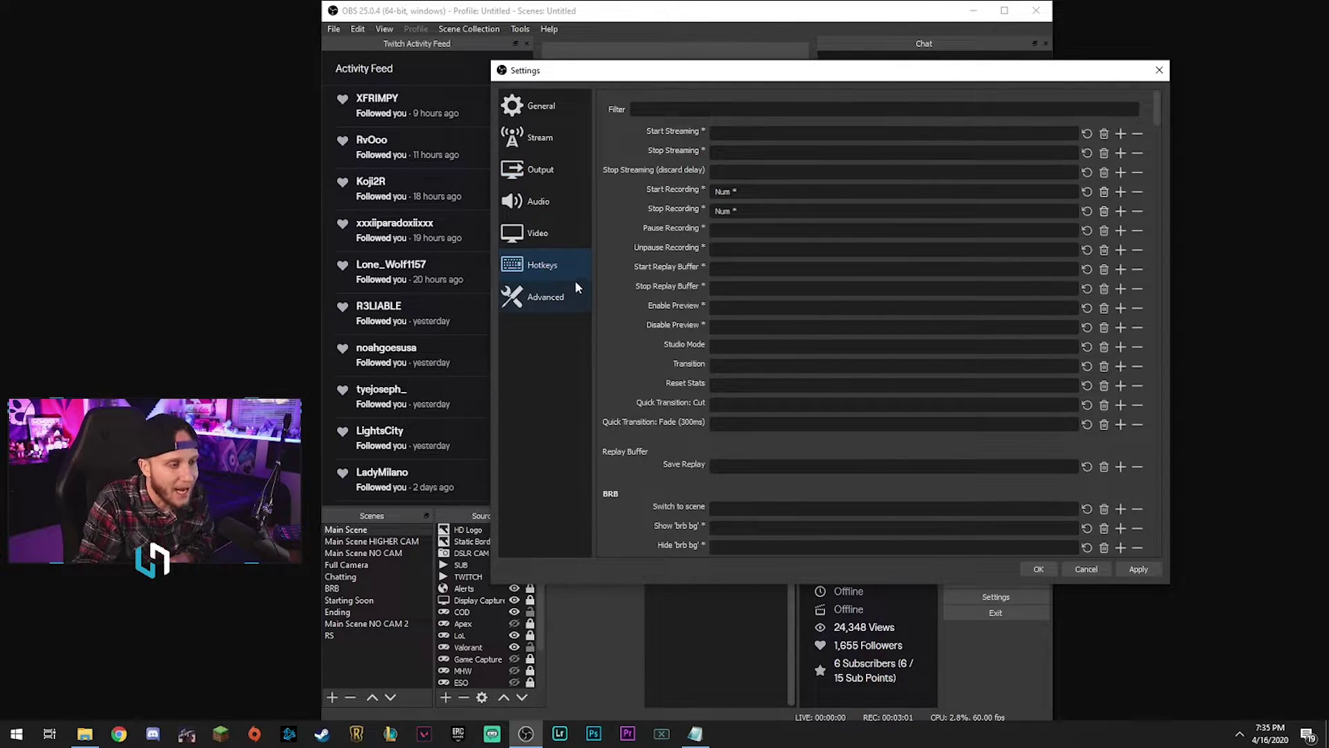
scroll(692, 357, down, 2)
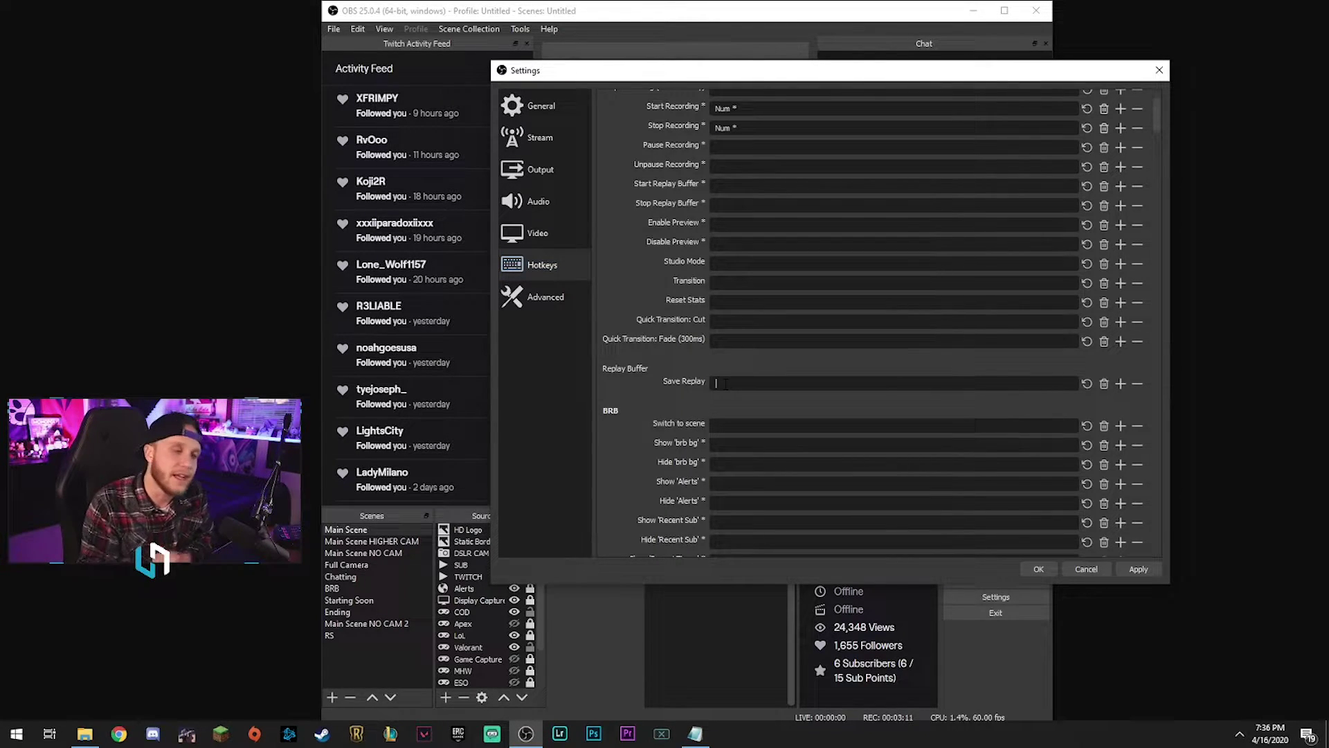
click(1038, 568)
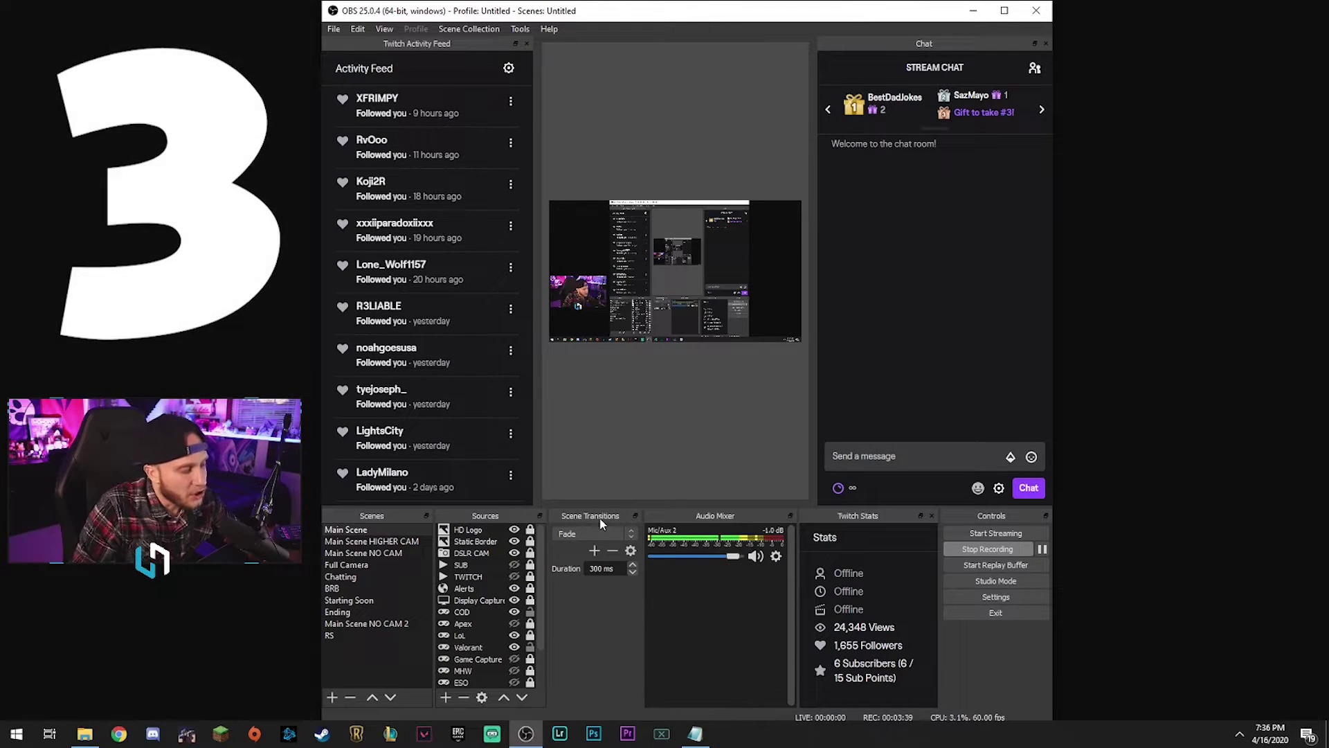
- Open Filters from the DSLR CAM source's context menu and move the window up-right
drag(542, 564, 546, 610)
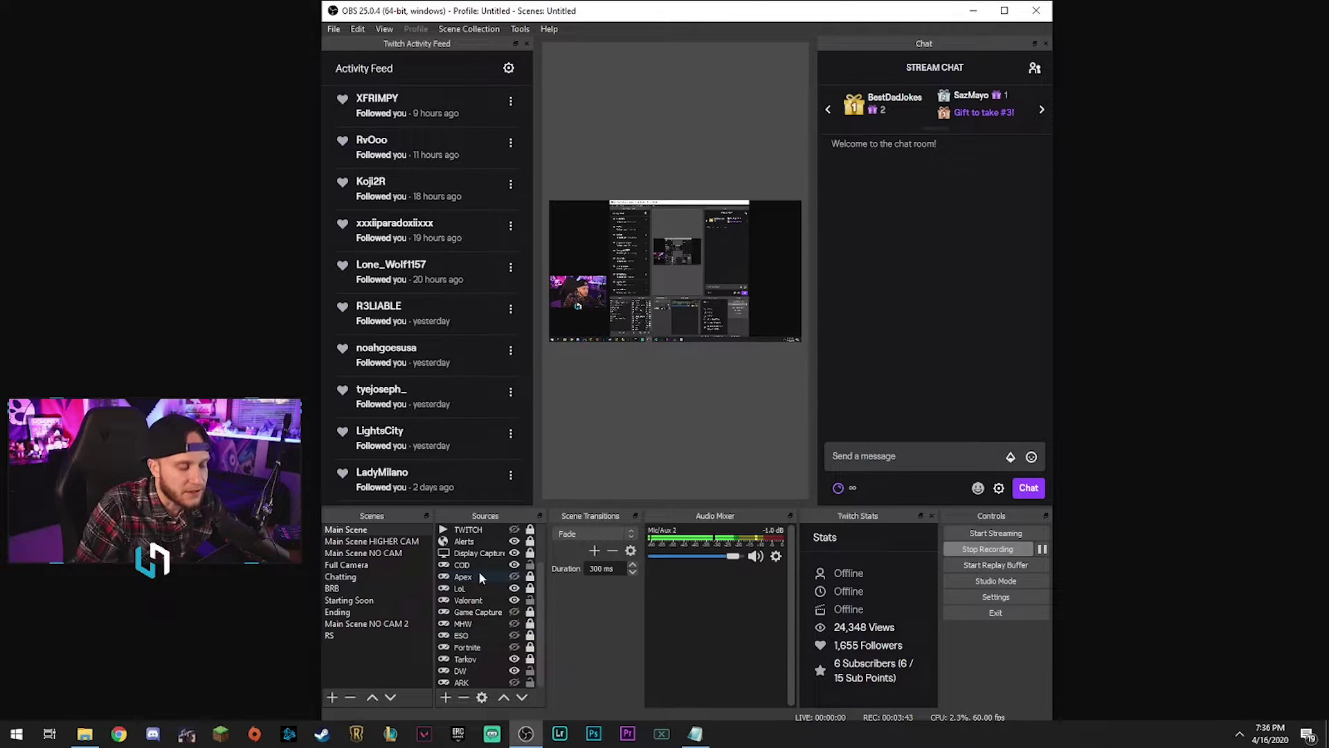
scroll(513, 583, up, 2)
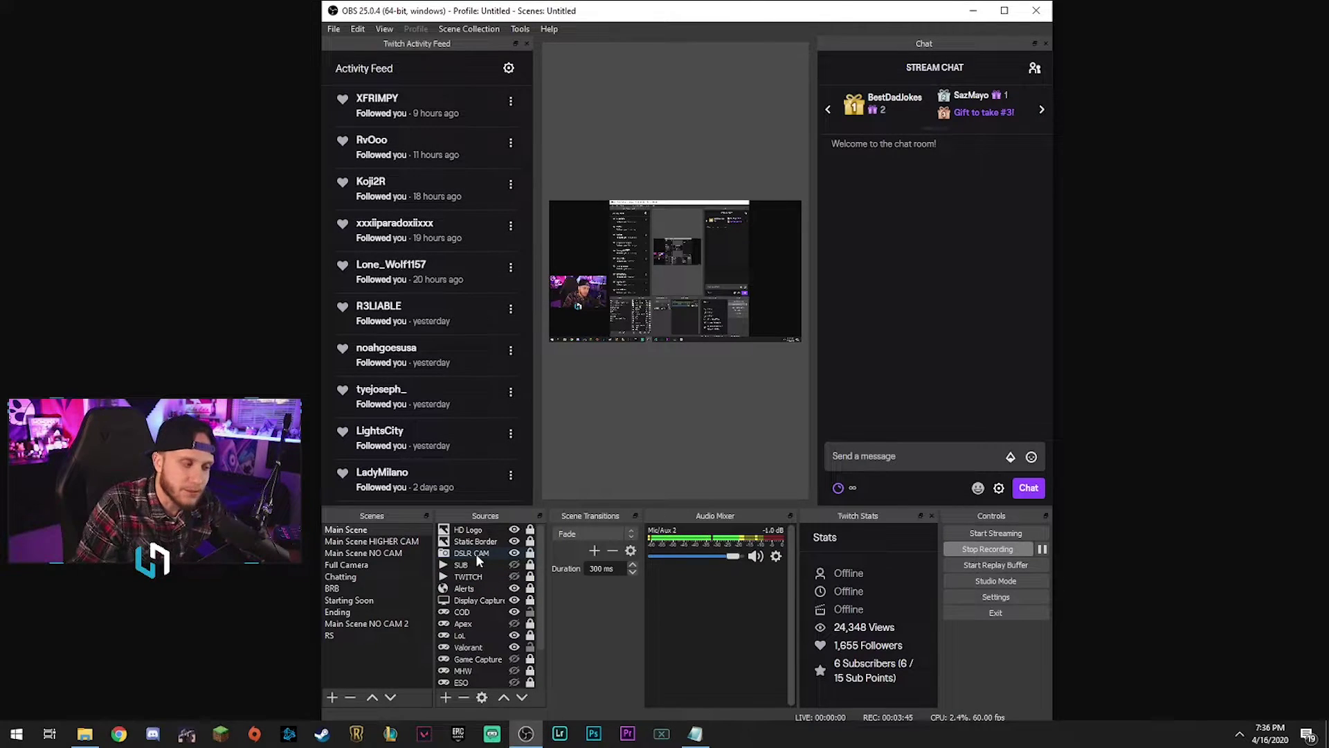
right_click(479, 552)
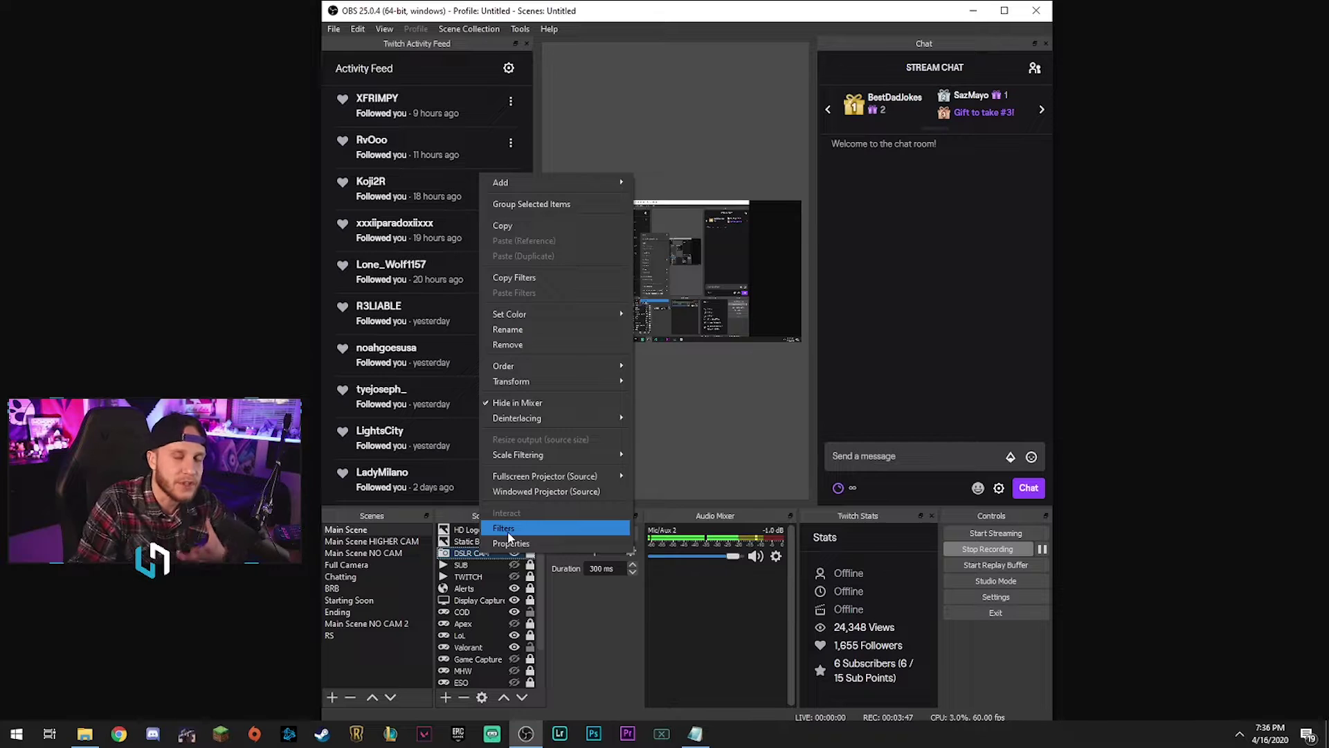
click(579, 644)
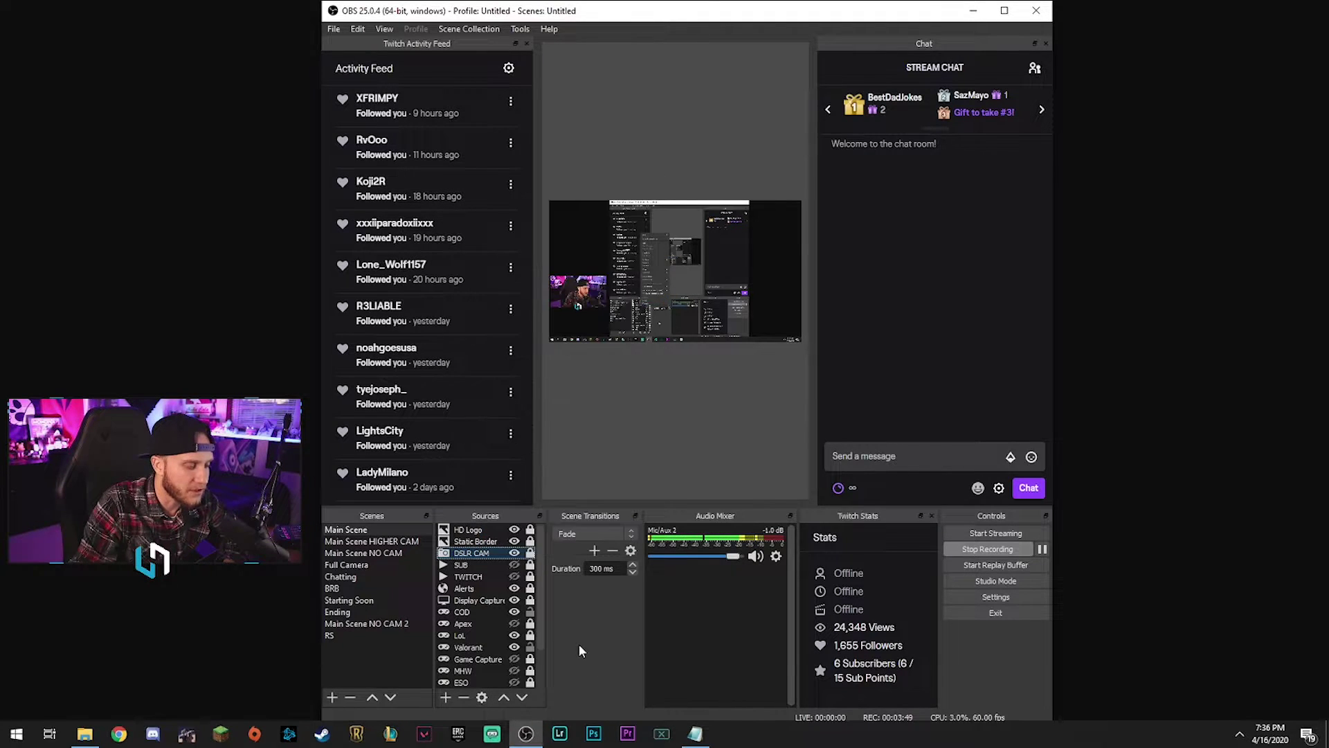
right_click(493, 552)
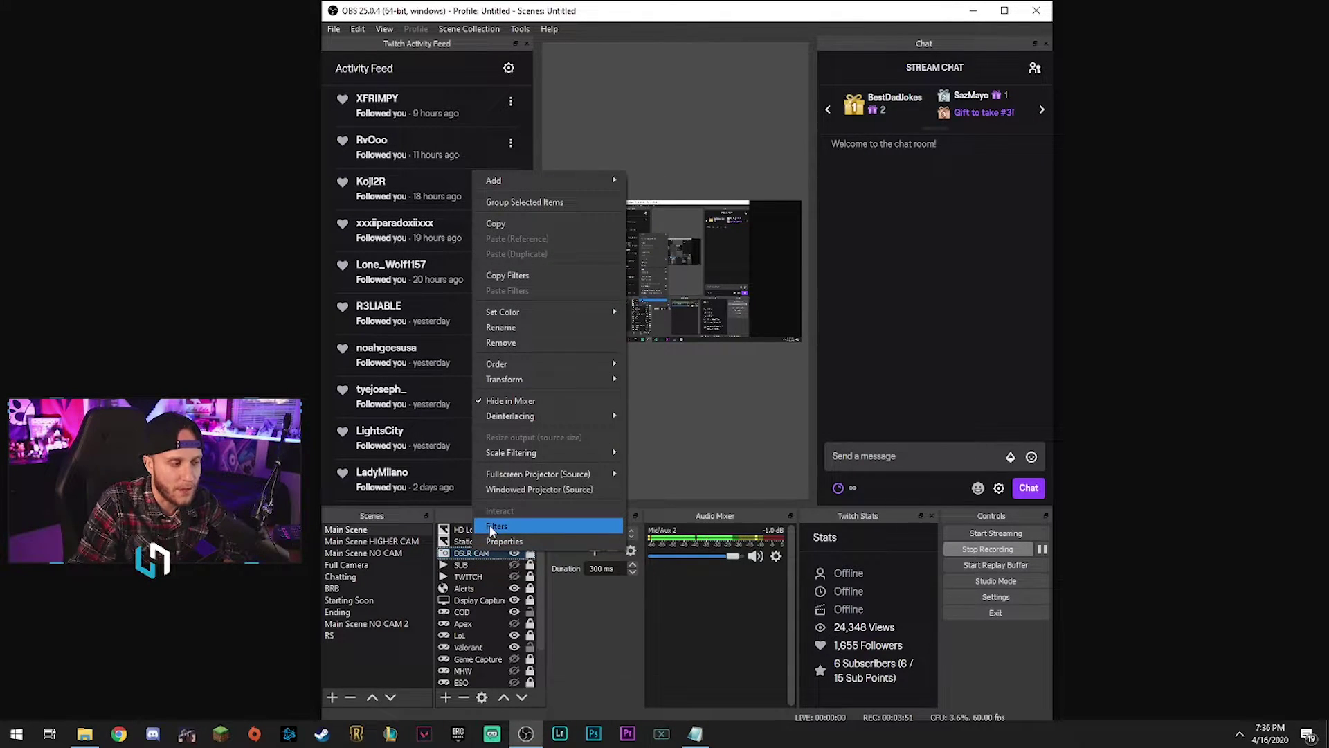
click(493, 524)
drag(637, 105, 802, 64)
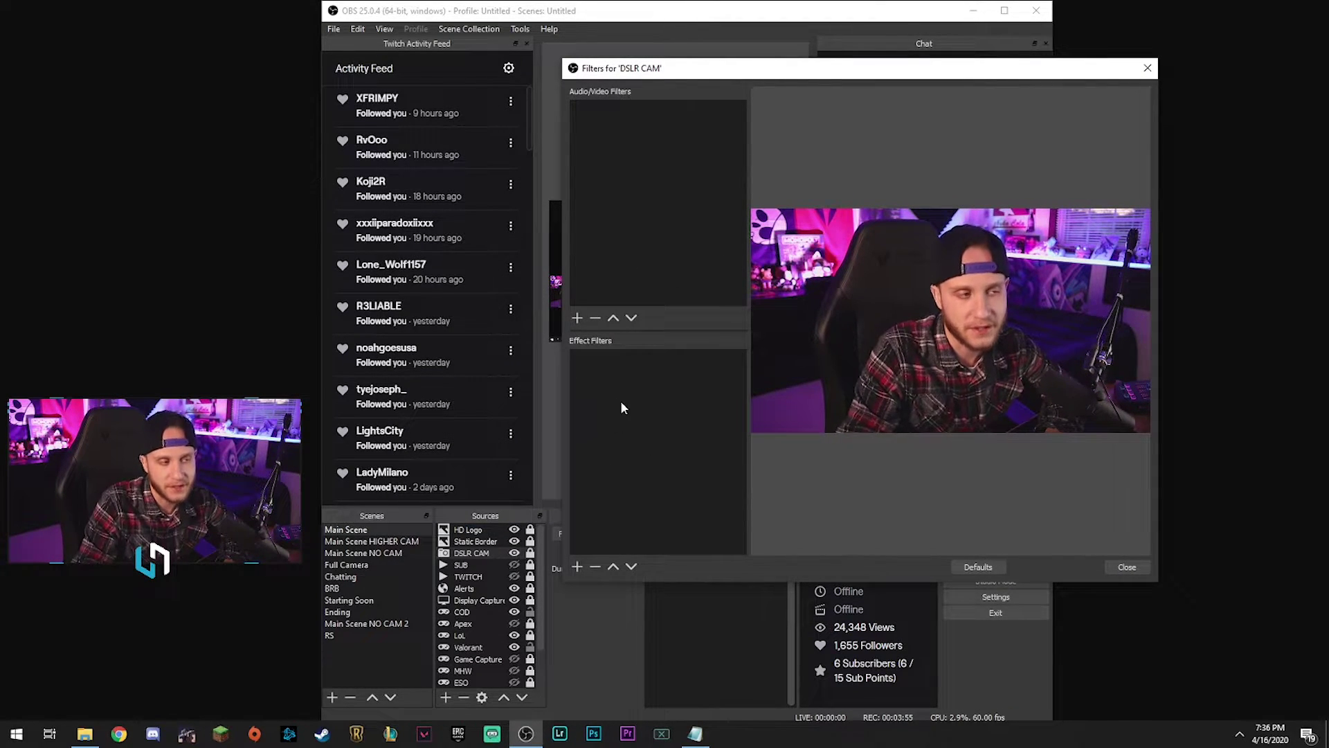
- Add a Color Correction effect filter to DSLR CAM, keeping the default name
click(577, 318)
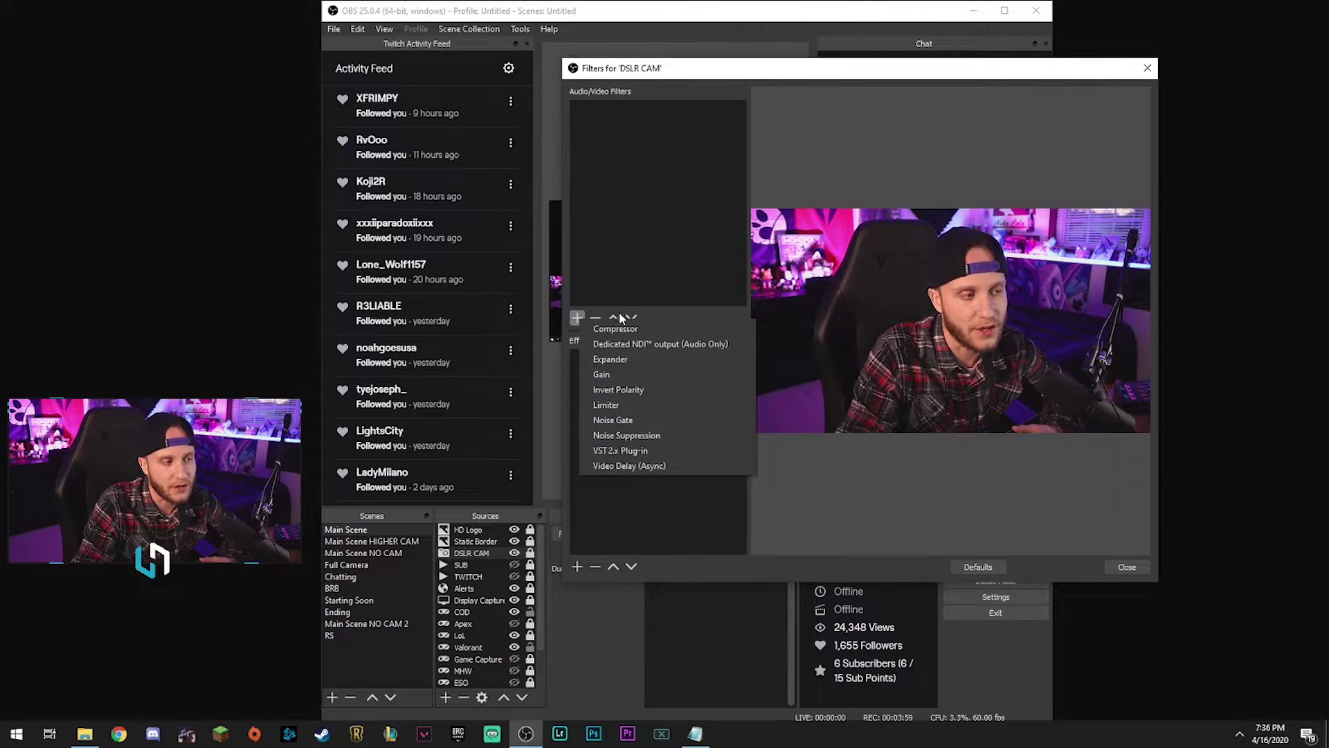
click(778, 164)
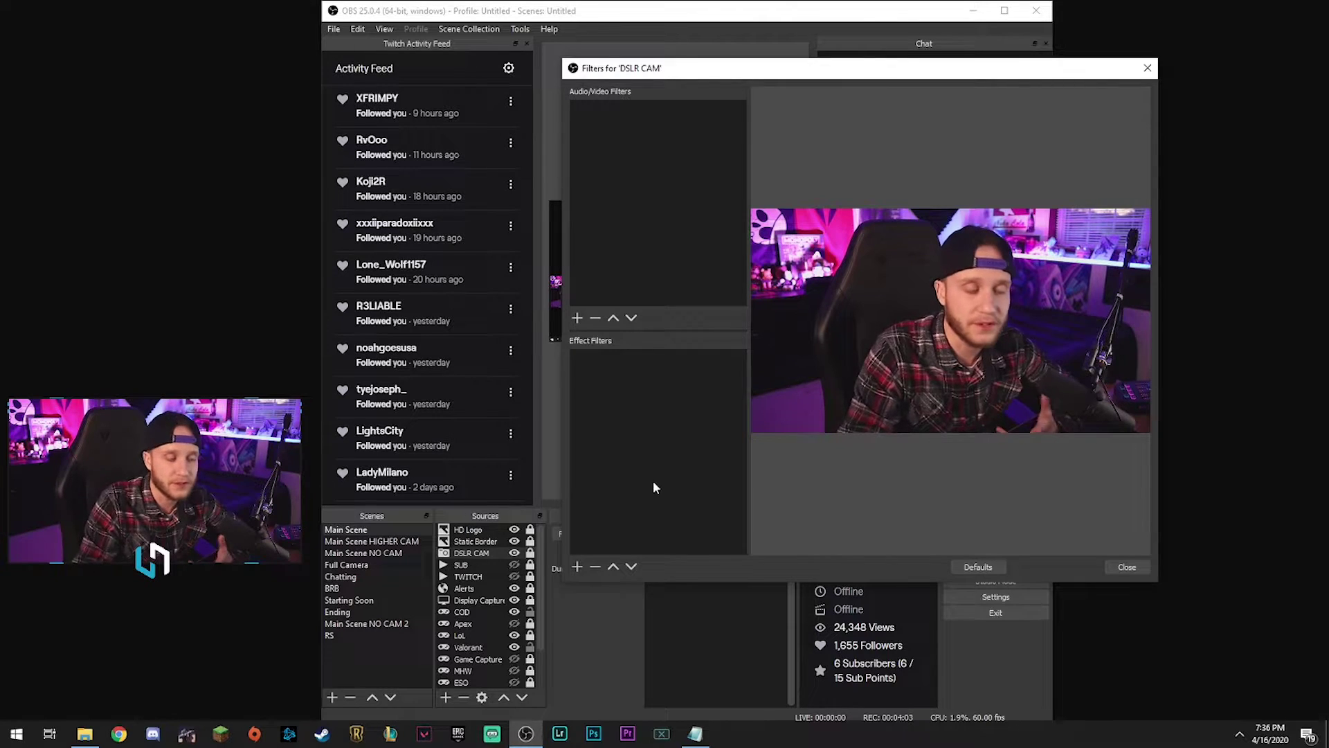
click(576, 566)
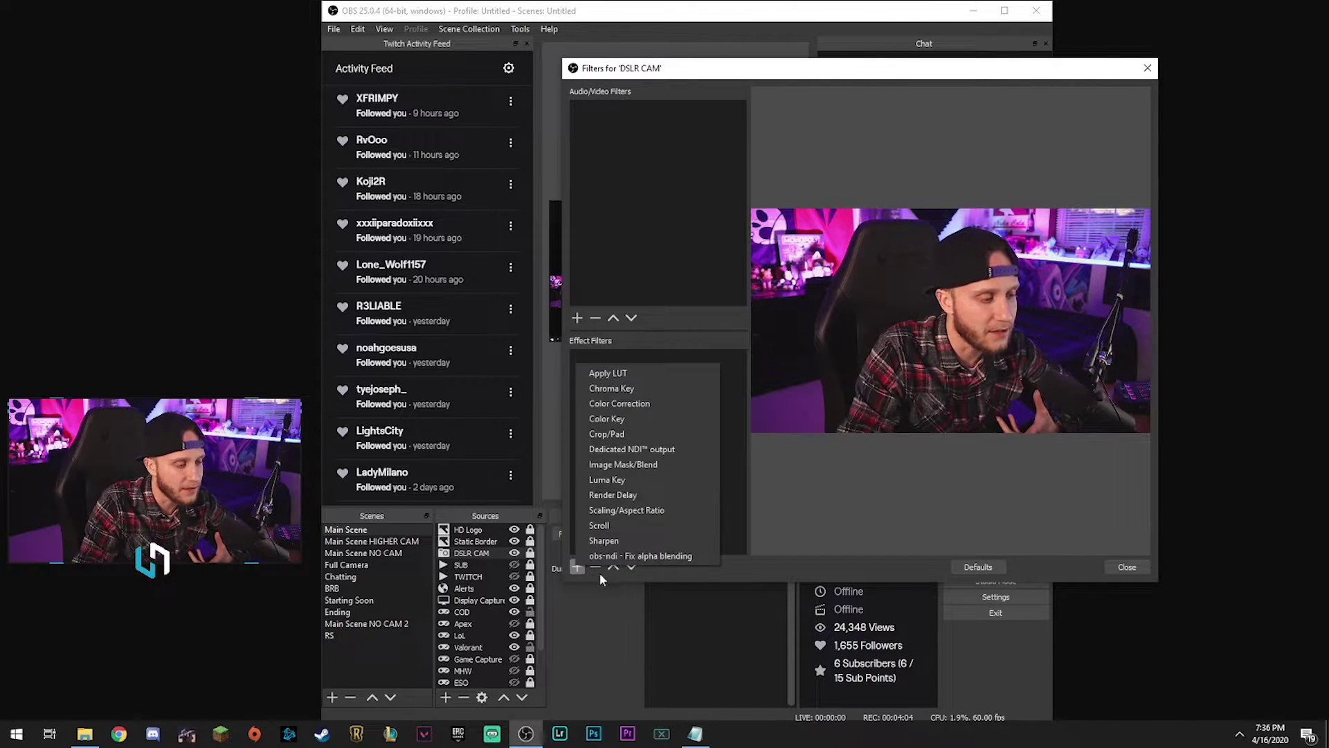
click(620, 401)
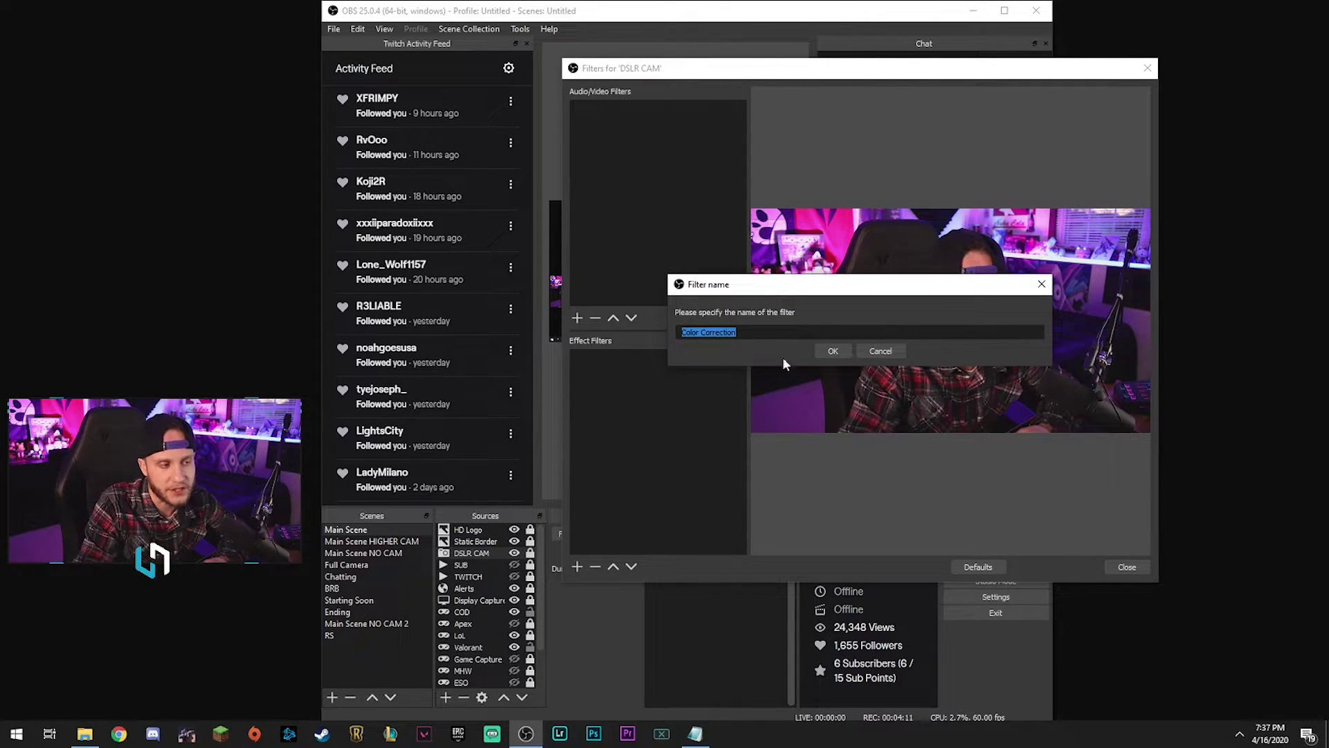
click(830, 350)
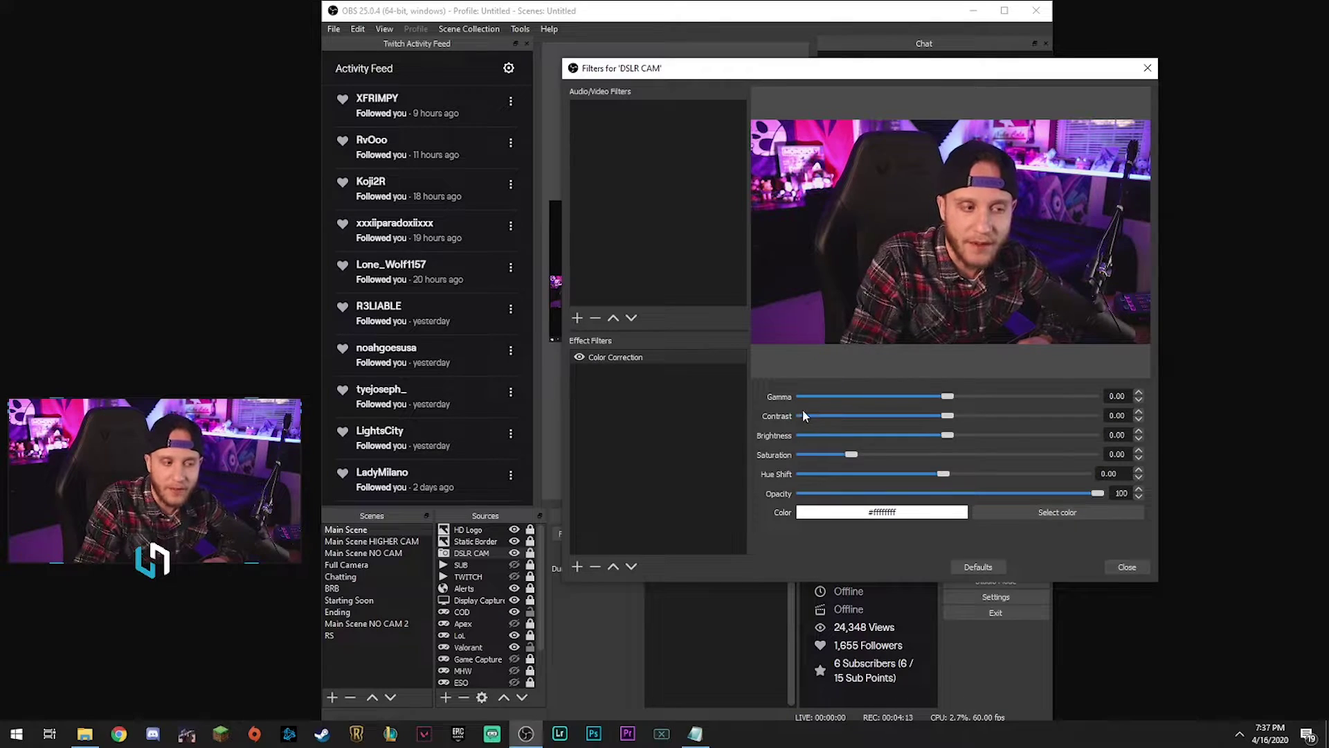
- Drag the Color Correction sliders to gamma -0.27, contrast -0.19, brightness -0.04, saturation -0.04
drag(947, 395, 939, 435)
drag(854, 459, 1108, 454)
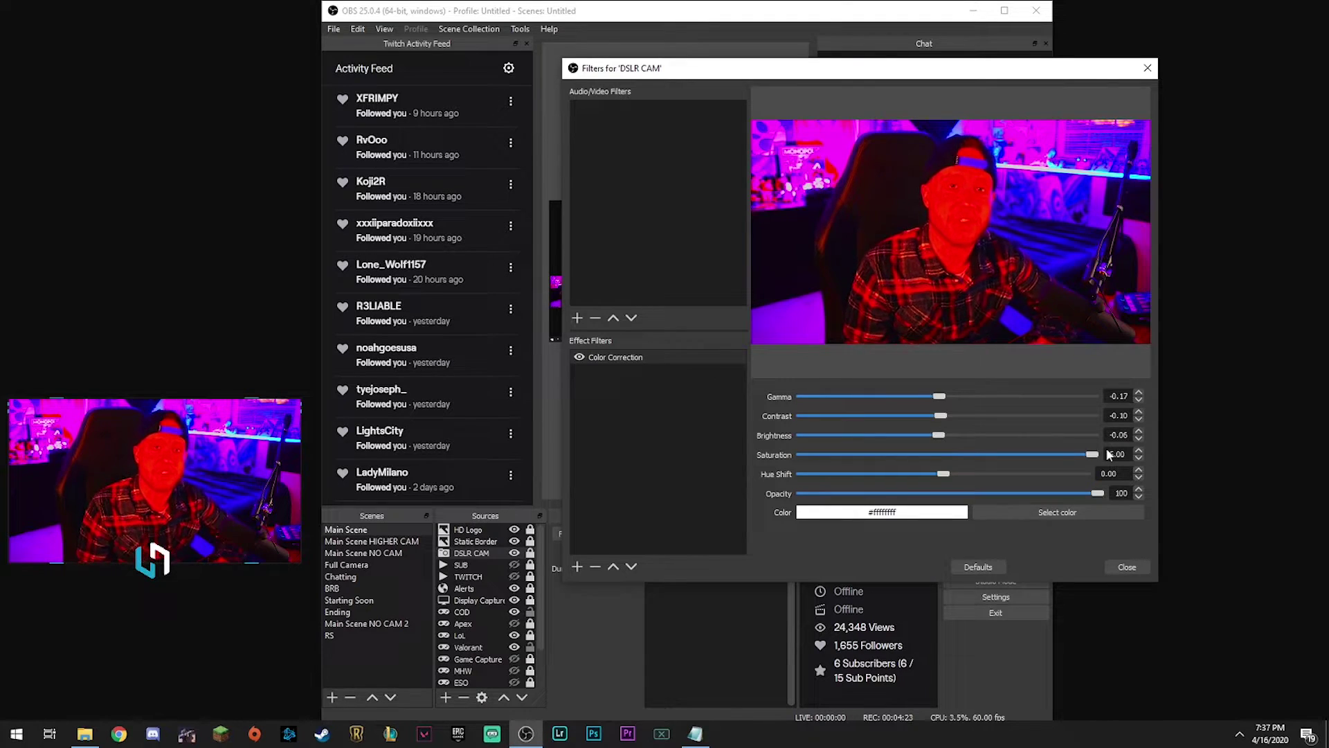
click(1064, 456)
drag(1064, 456, 936, 454)
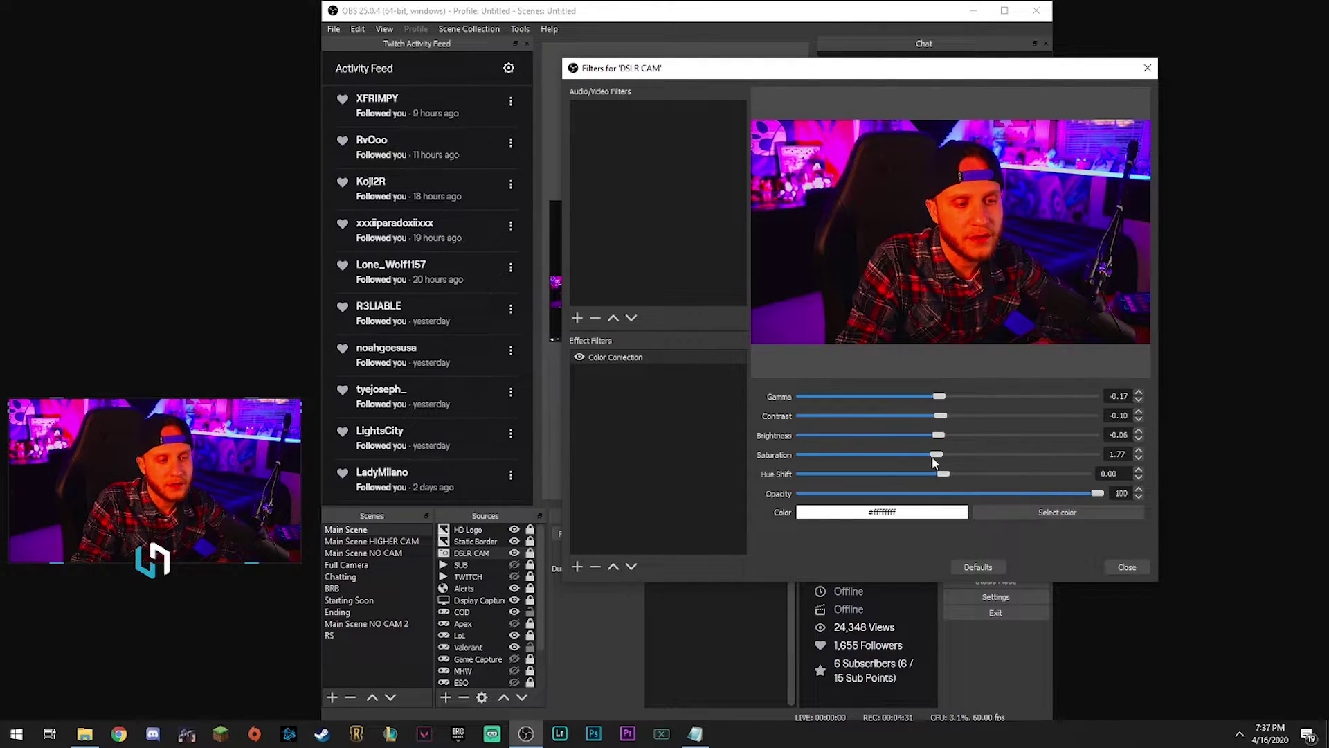
drag(936, 456, 849, 454)
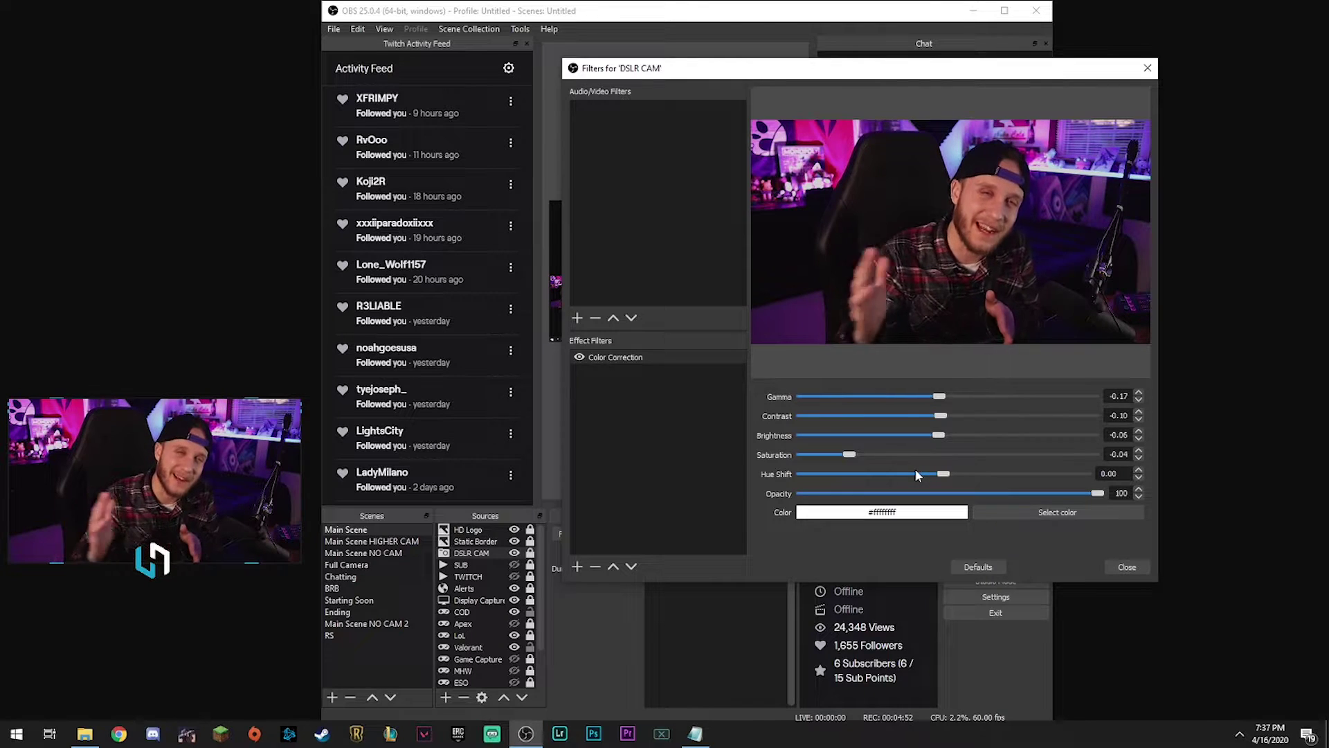
drag(938, 436, 934, 398)
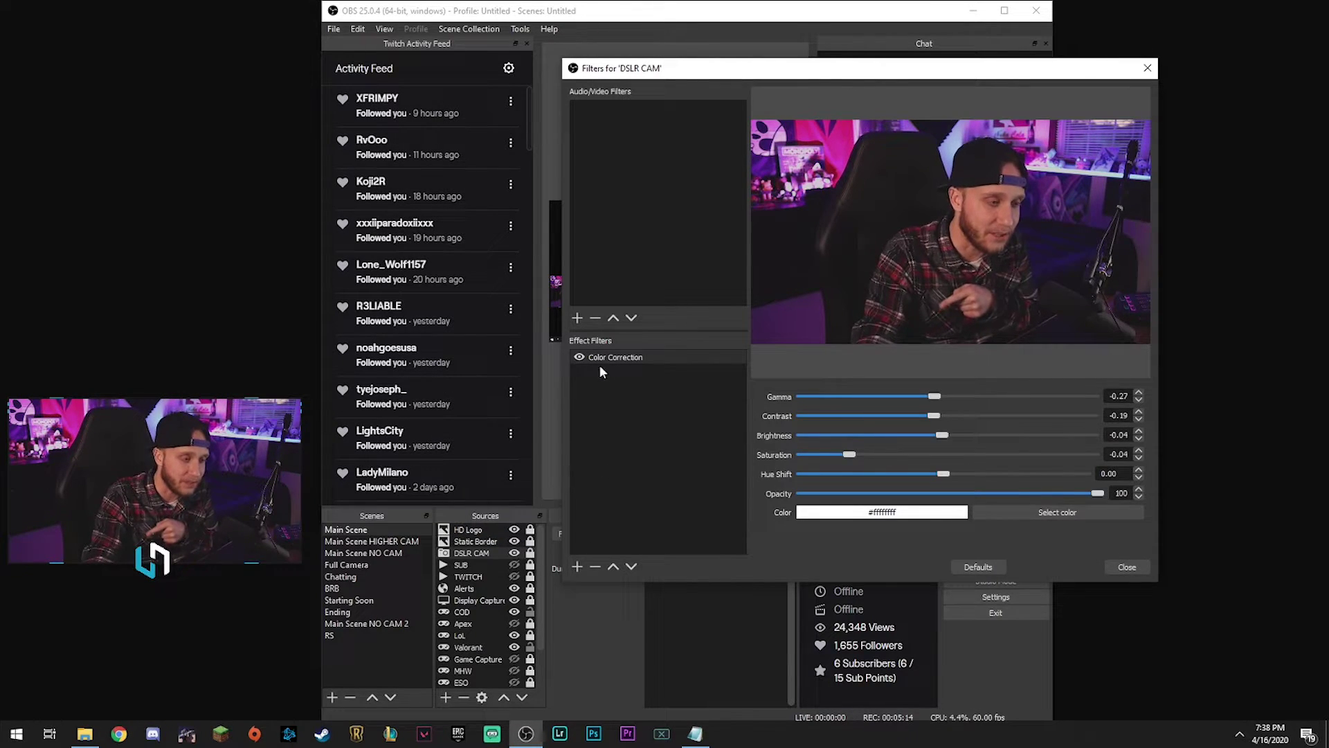
- Delete the Color Correction filter, close the Filters window, and reopen Settings on Output
click(578, 357)
click(595, 567)
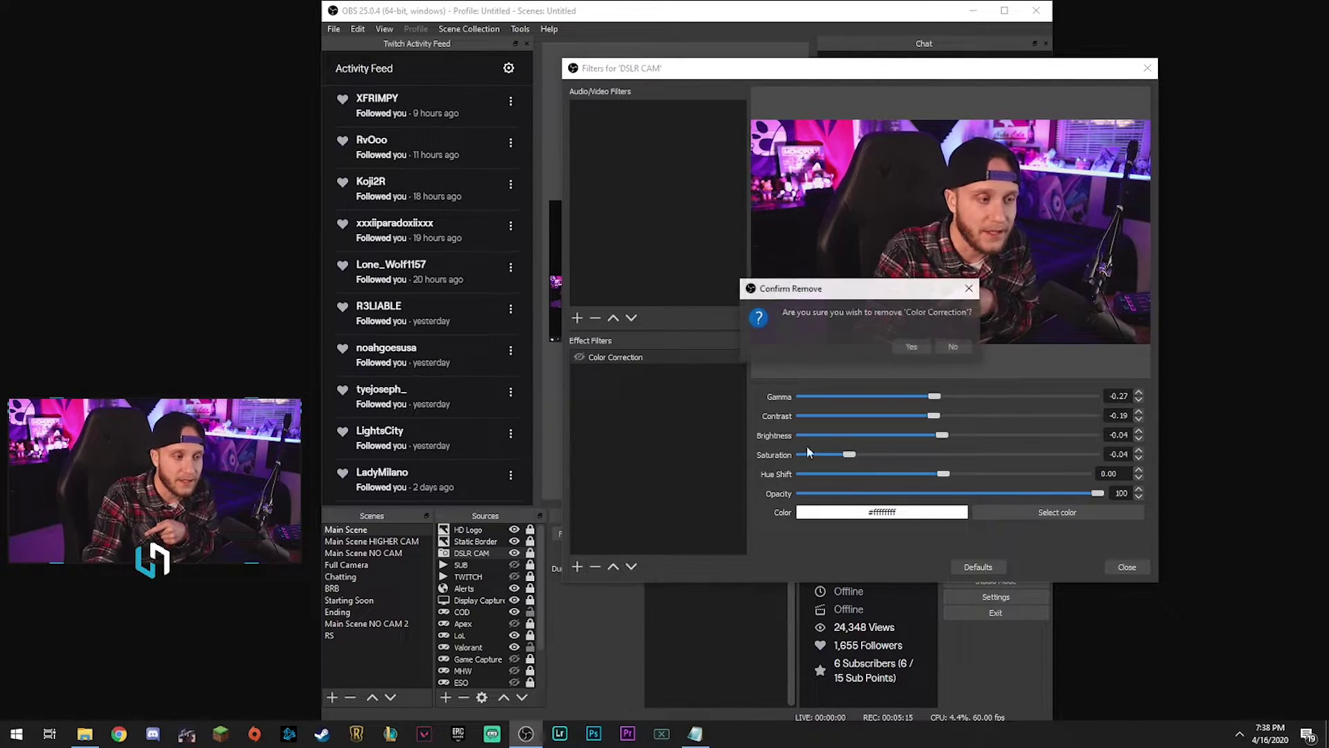
click(910, 347)
key(Escape)
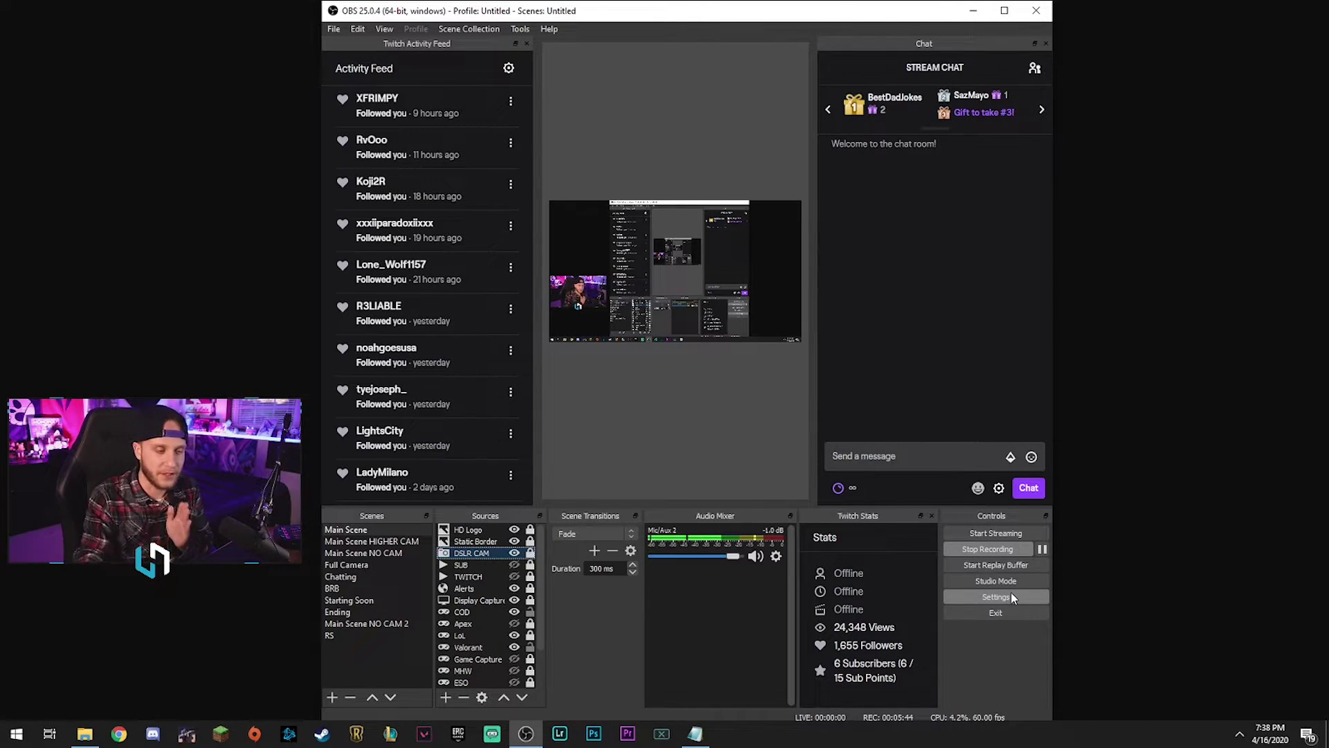
click(1010, 594)
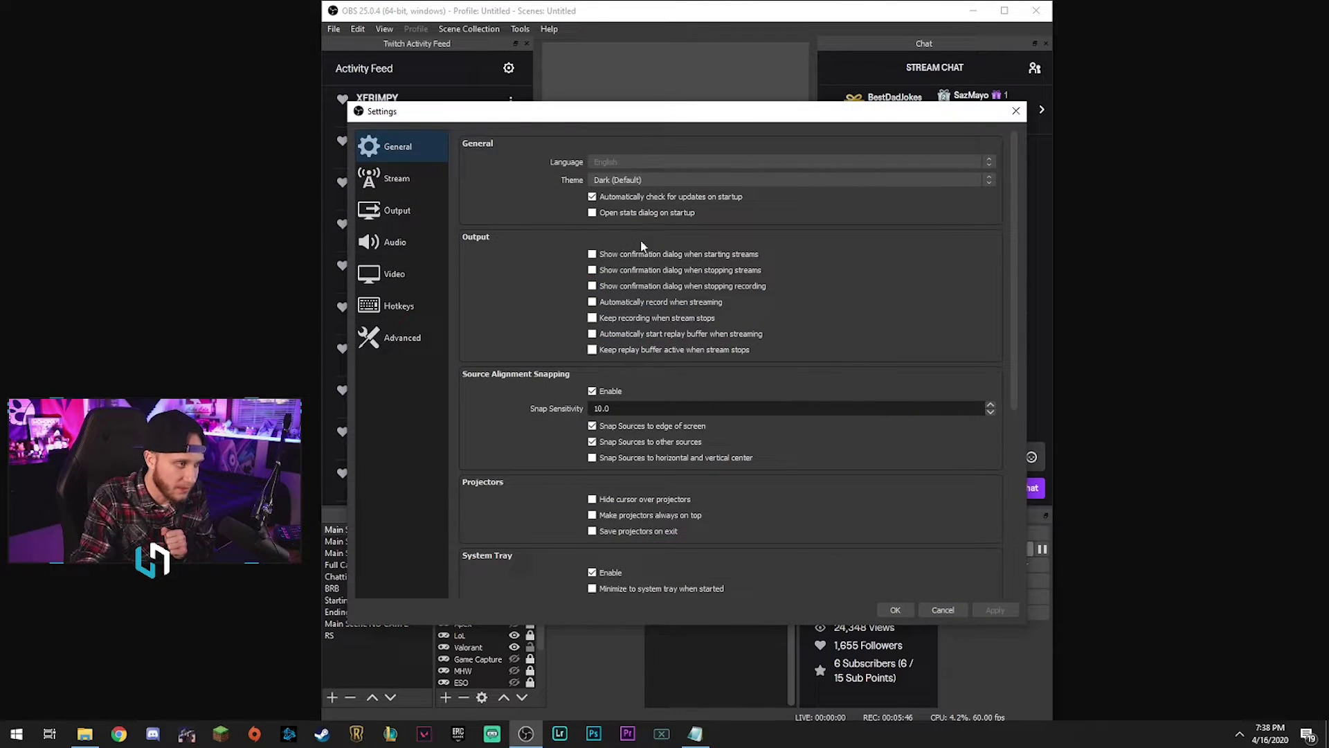
click(388, 210)
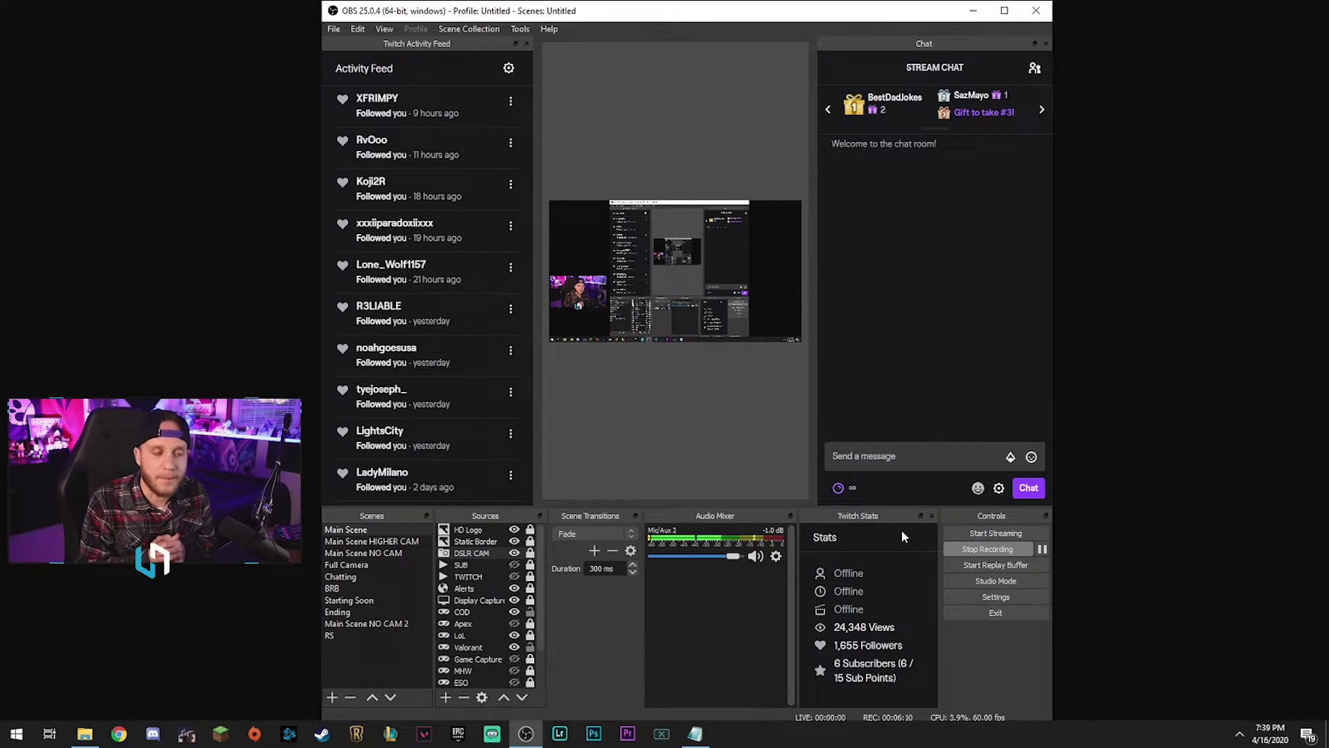
click(964, 596)
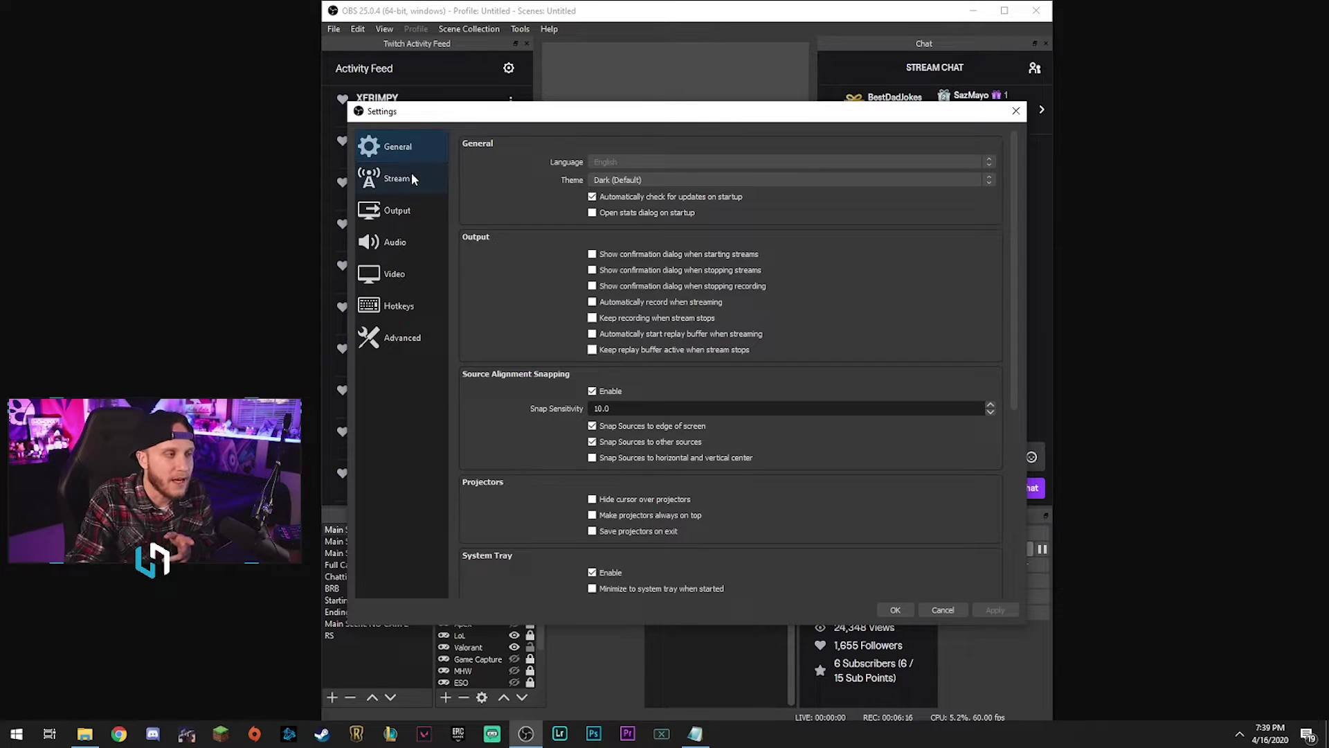
click(400, 277)
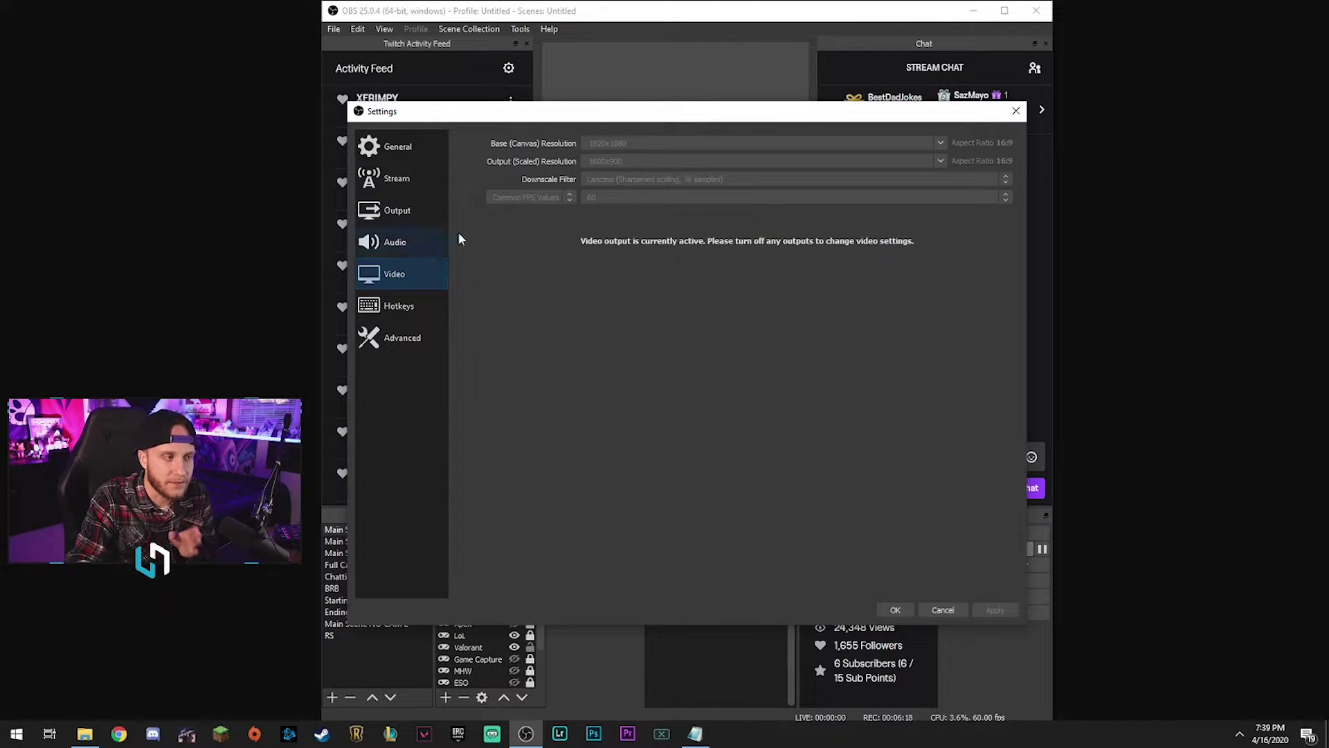
drag(607, 118, 648, 99)
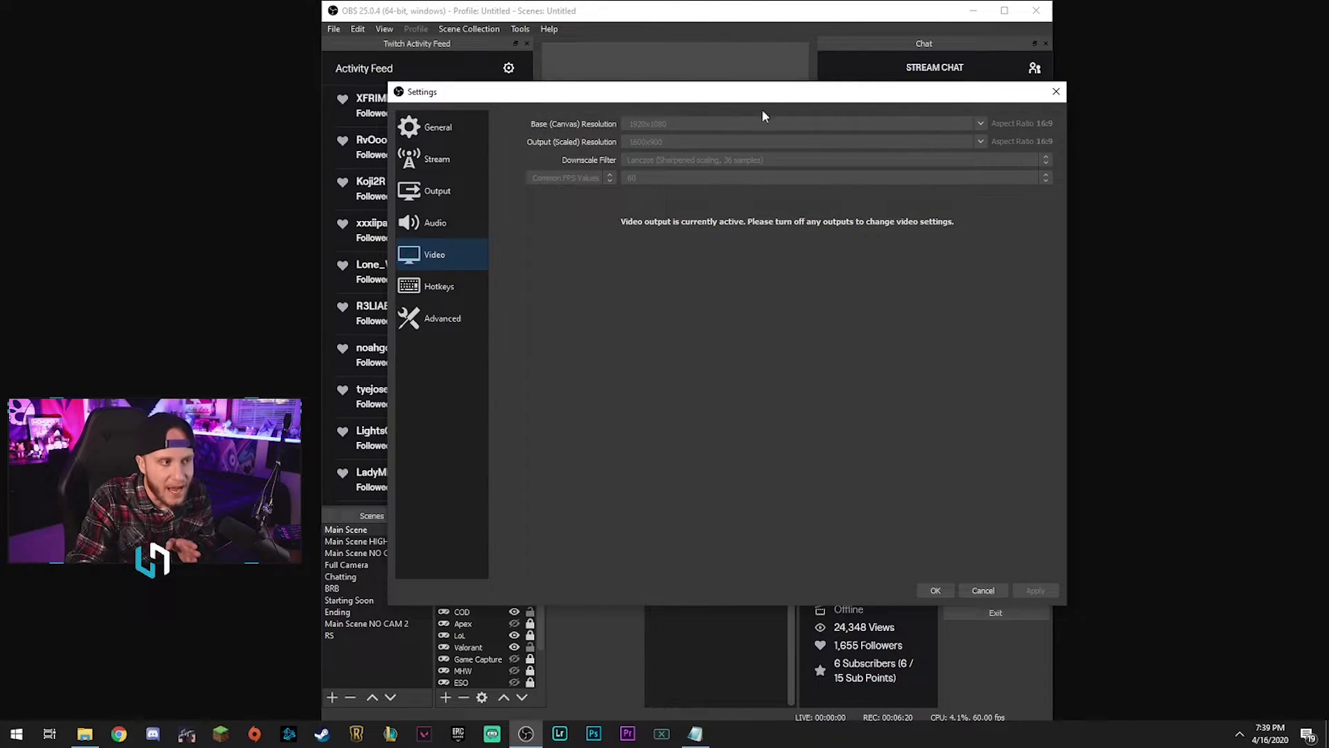